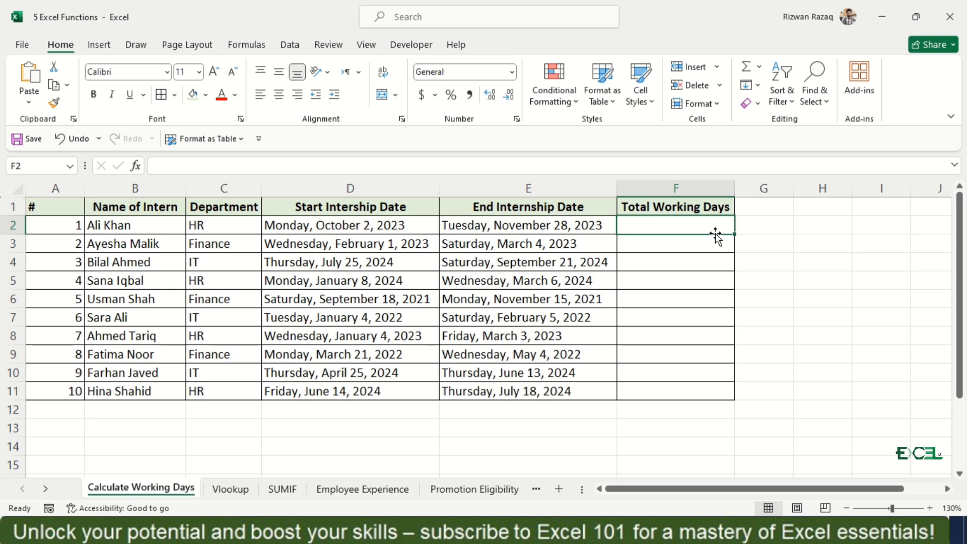
Calculate the first intern's total days in F2 by subtracting the start date from the end date with =E2-D2
type("=")
left_click(545, 227)
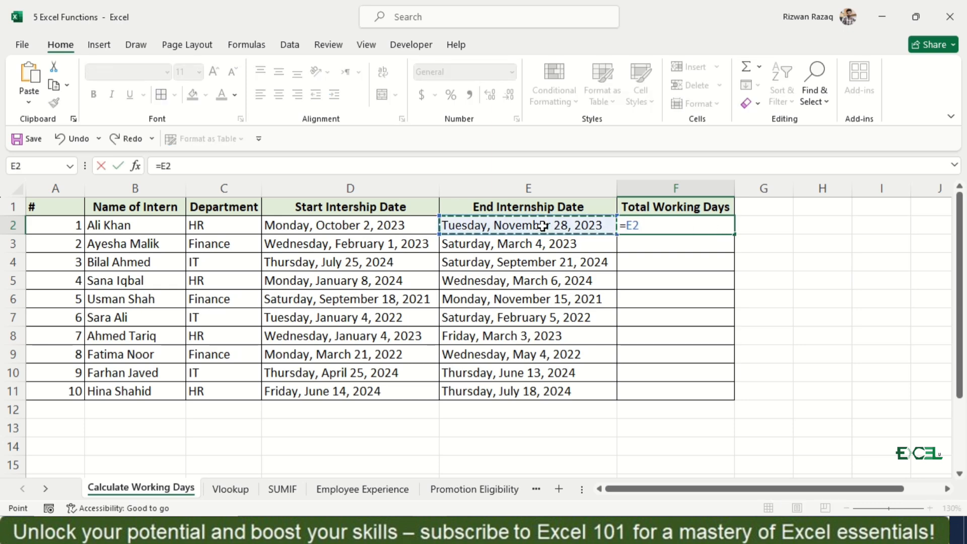
type("-")
left_click(401, 226)
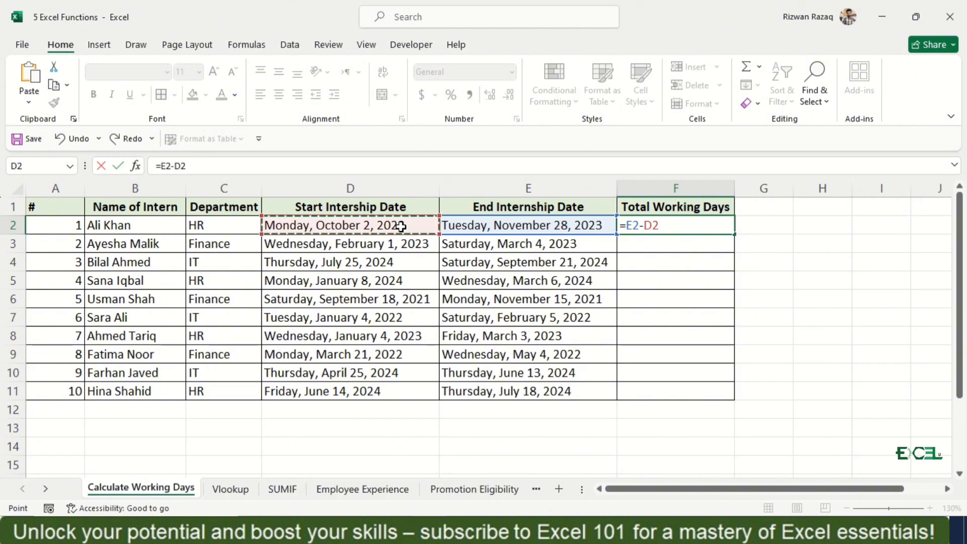
key("Return")
key("Up")
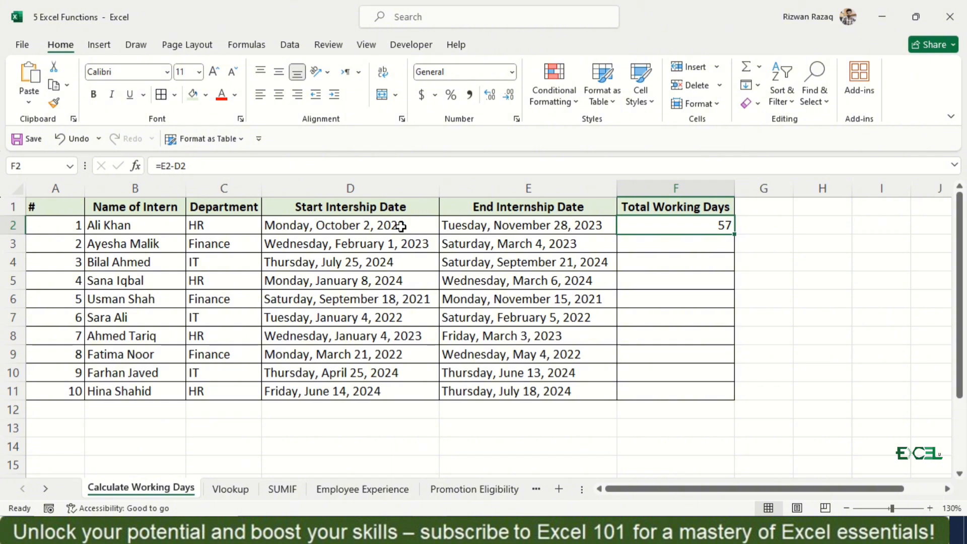
Enter =NETWORKDAYS.INTL(D2,E2,11) in F2 to count the first intern's working days with Sunday only as the weekend
type("=")
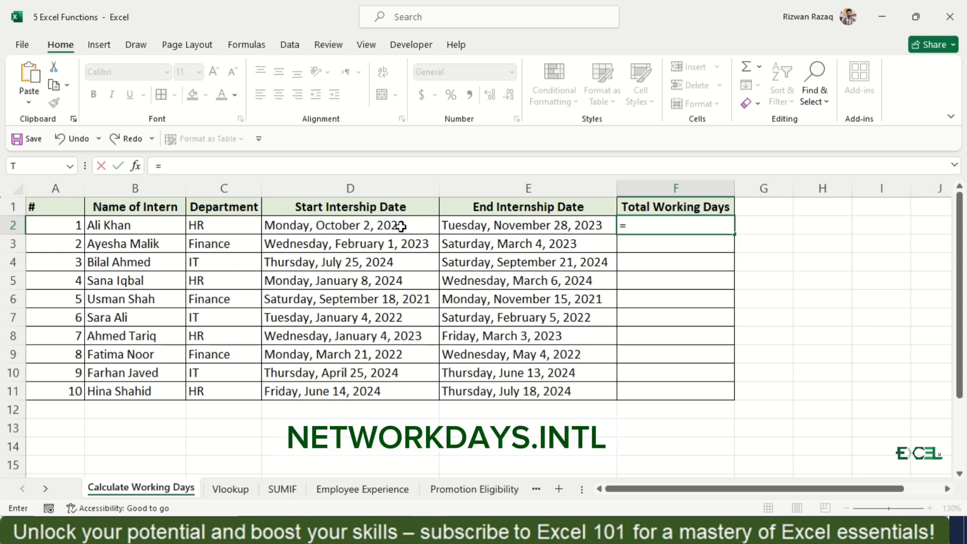
type("net")
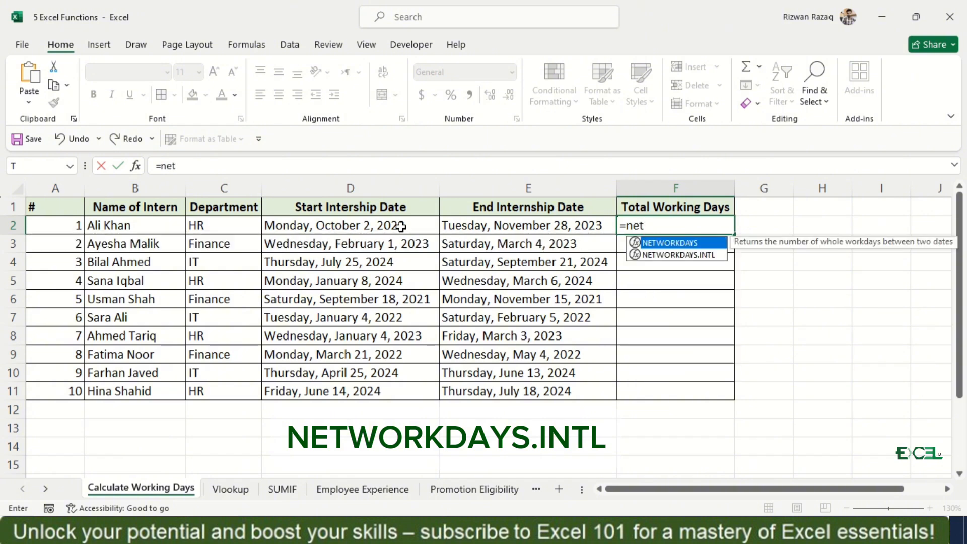
key("Down")
key("Tab")
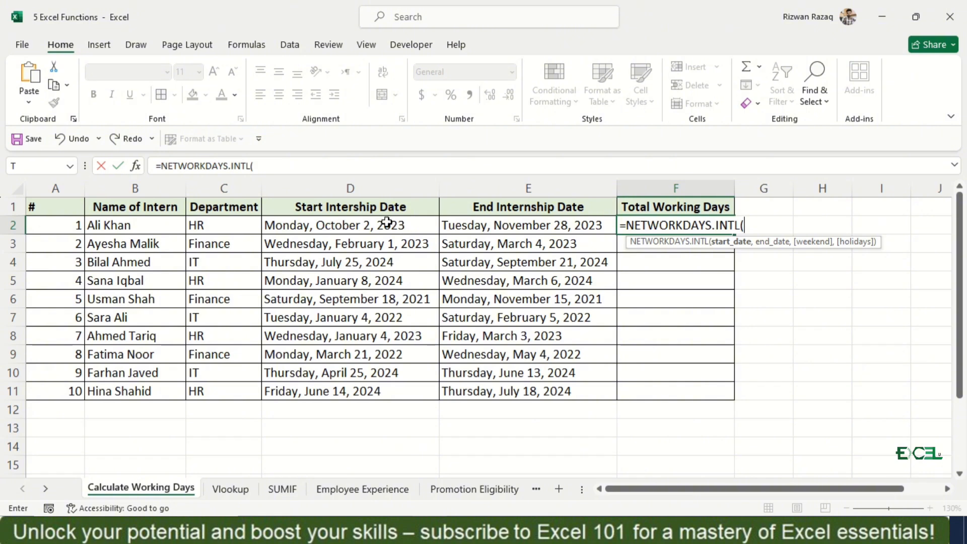
left_click(342, 221)
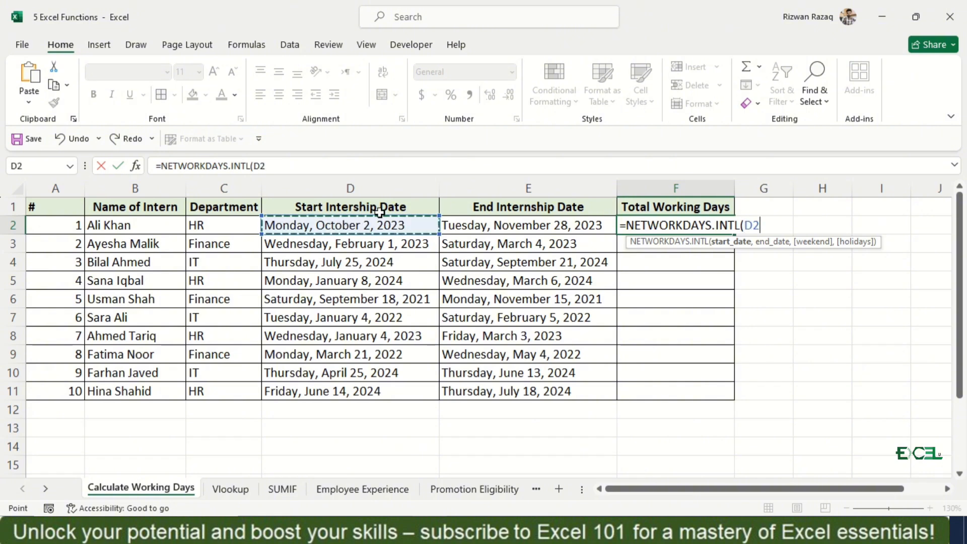
type(",")
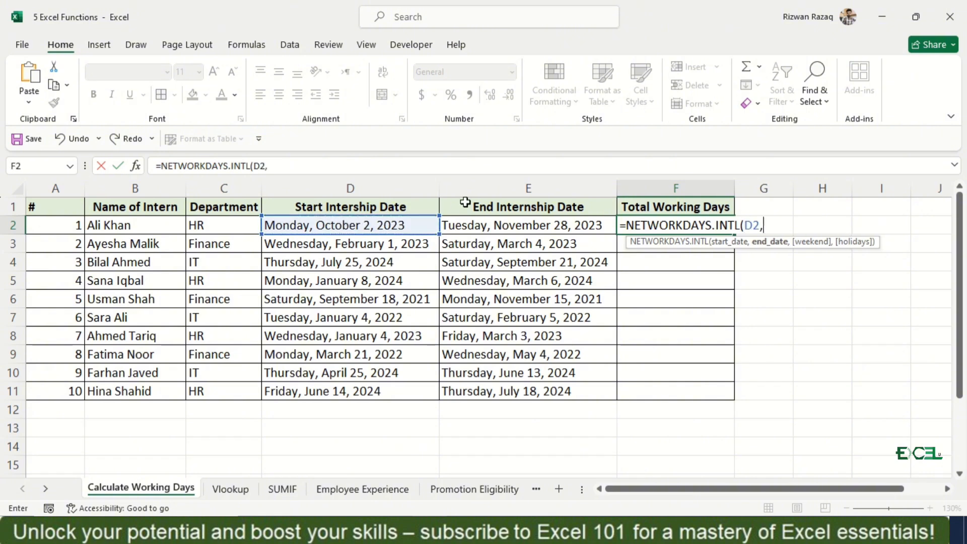
left_click(510, 225)
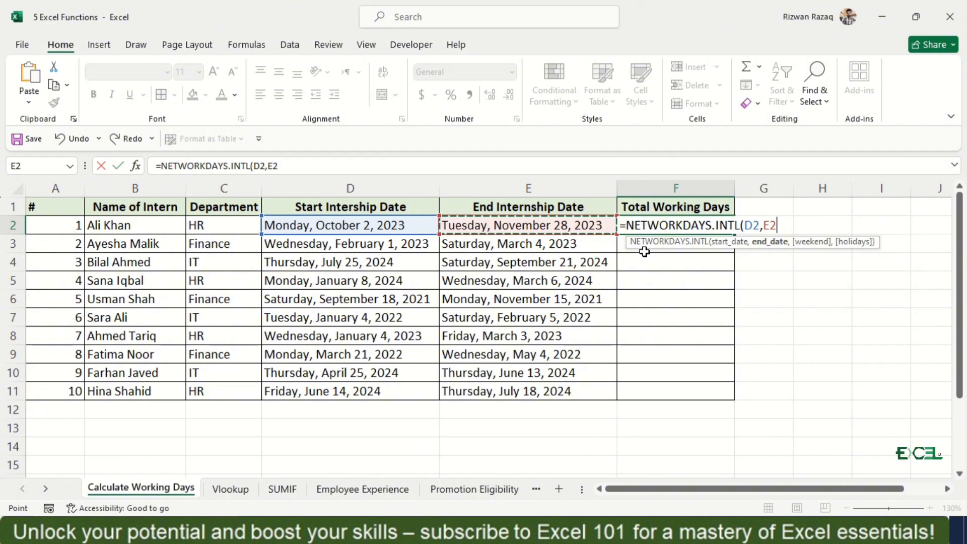
type(",")
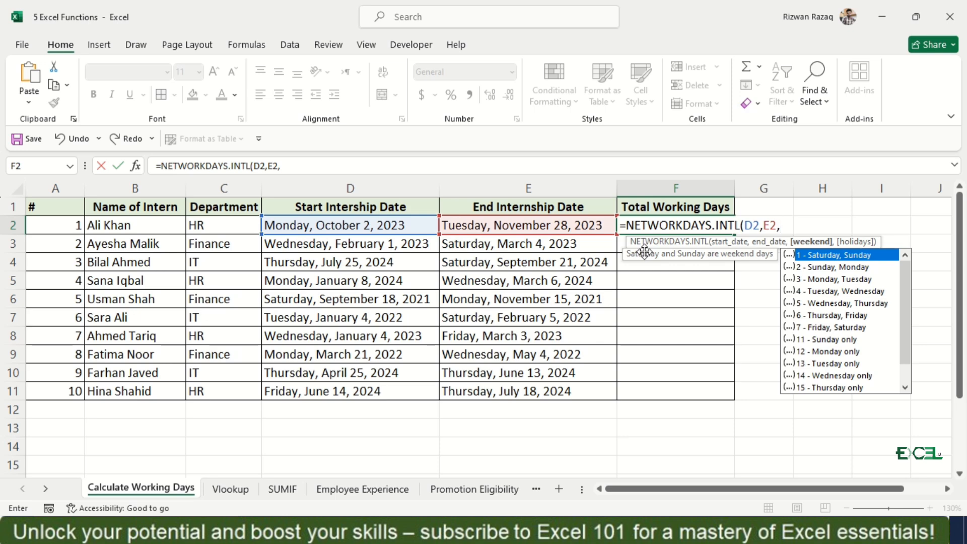
double_click(854, 342)
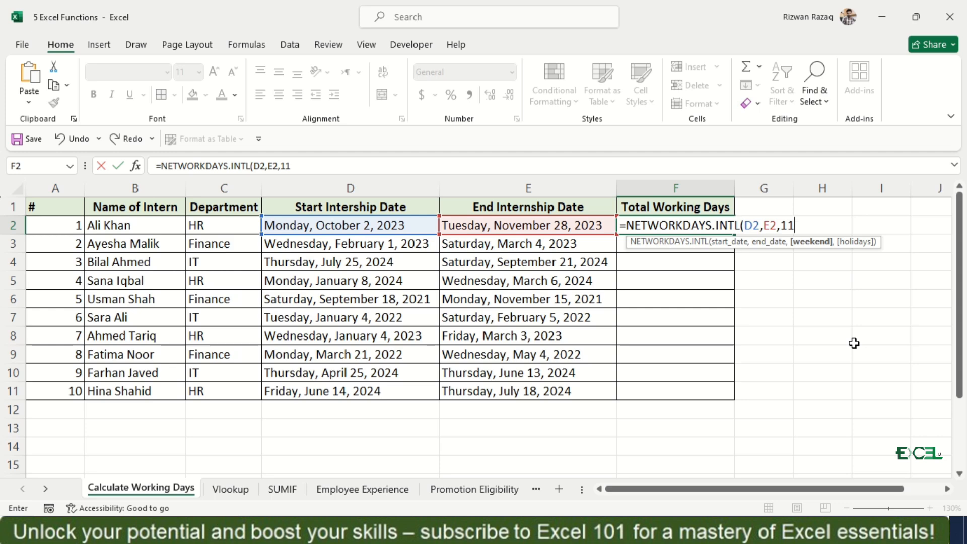
type(")")
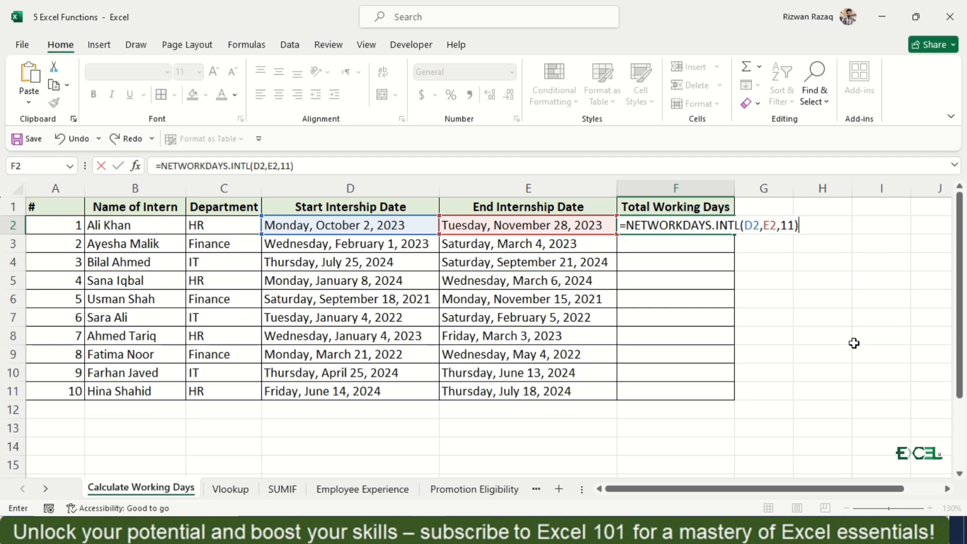
key("Return")
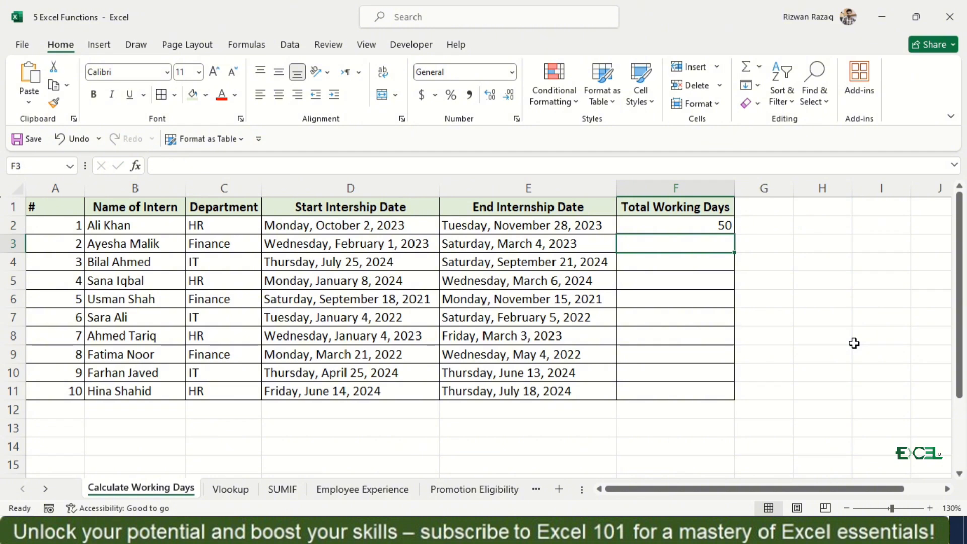
Fill the F2 working-days formula down through F11 and check the copied formulas down to F6
key("Up")
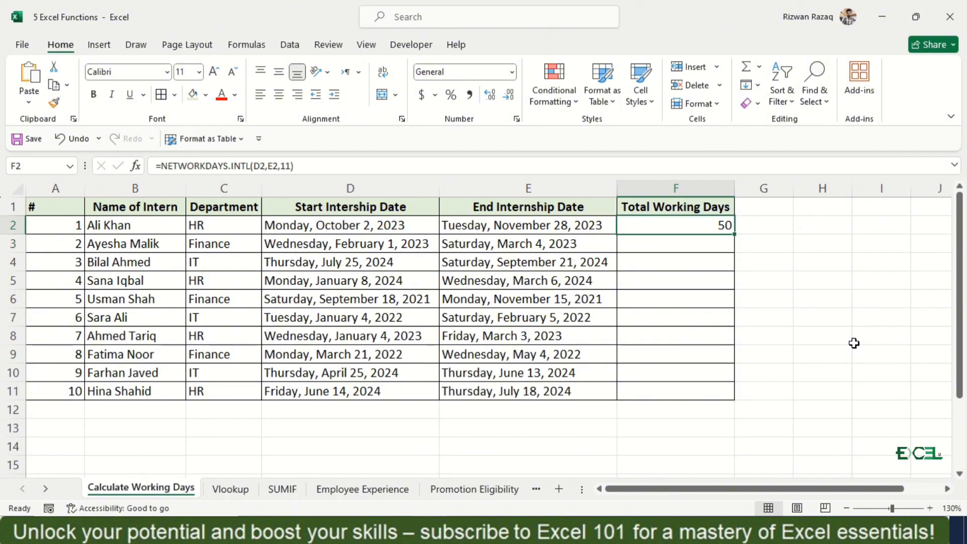
double_click(737, 235)
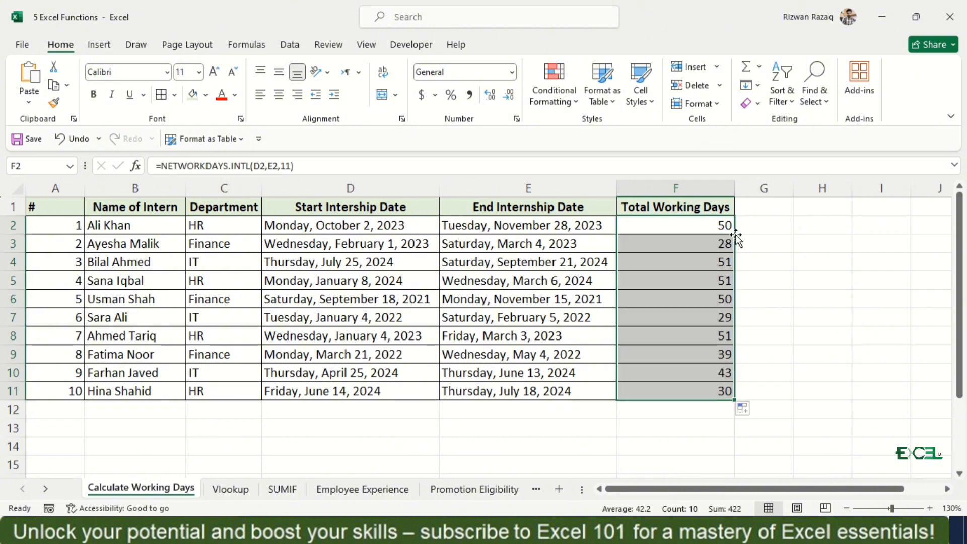
key("Down")
key("Down")
key("Down")
key("Down")
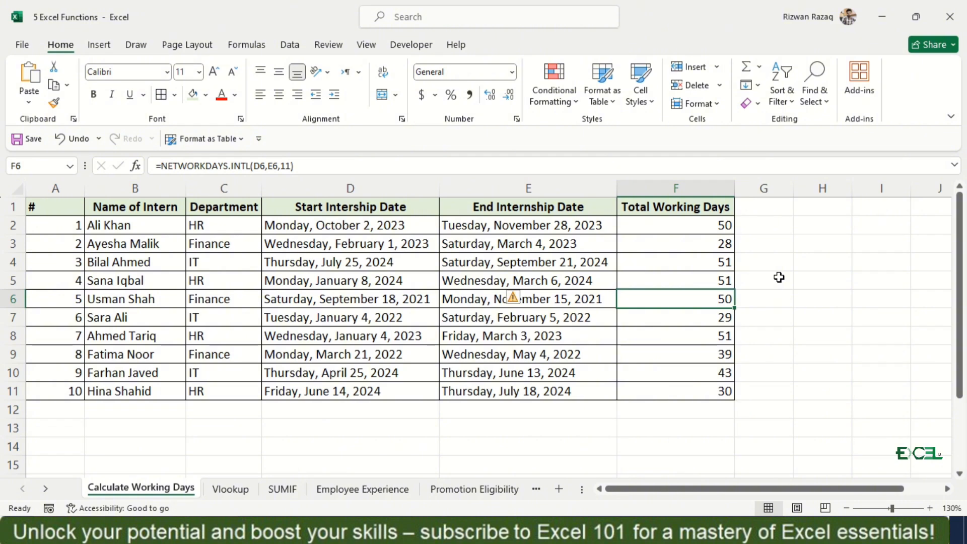
Switch to the Vlookup sheet and clear the existing lookup results in H6:J6
key("ctrl+Page_Down")
key("Right")
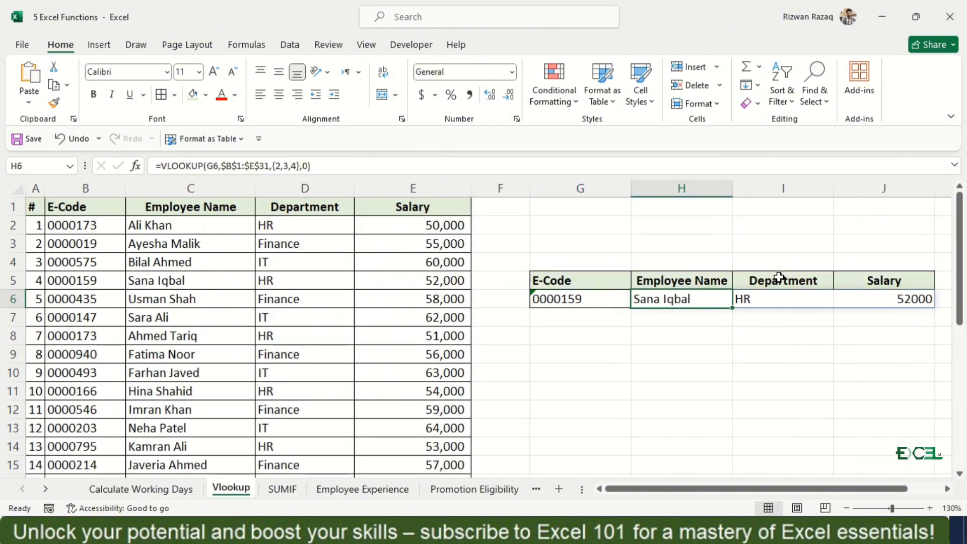
key("shift+Right")
key("shift+Right")
key("Delete")
key("Left")
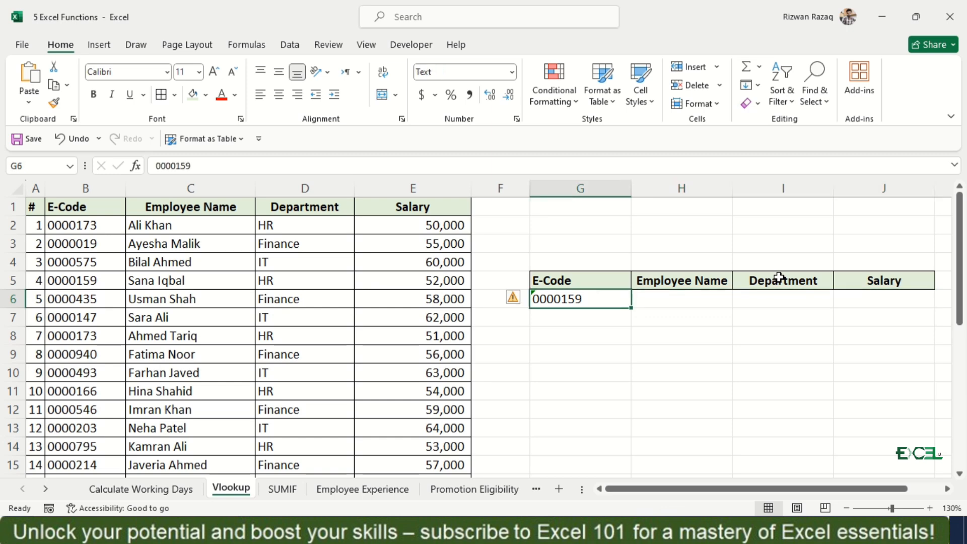
Start a VLOOKUP formula in H6 with G6 as the lookup value and $B$1:$E$31 as the absolute table range
key("Right")
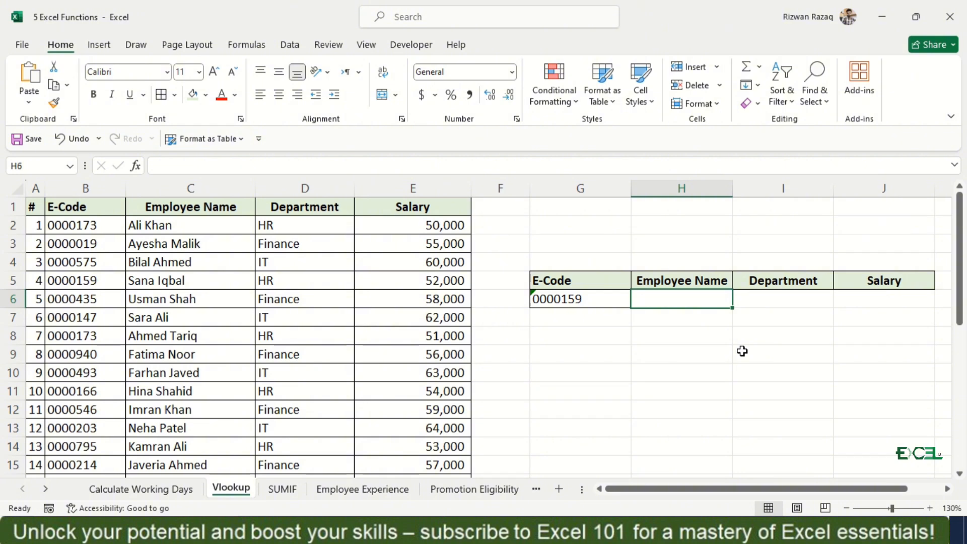
type("=vl")
key("Tab")
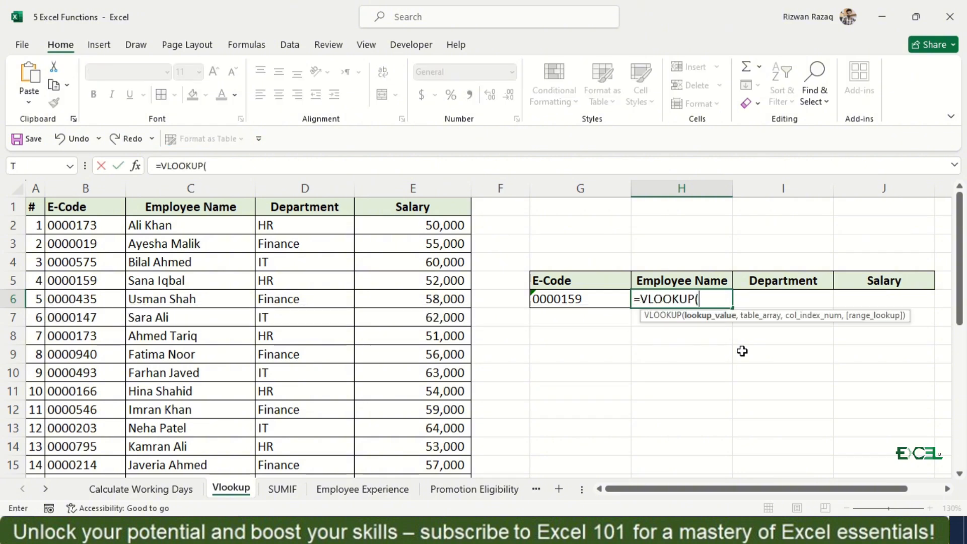
left_click(582, 299)
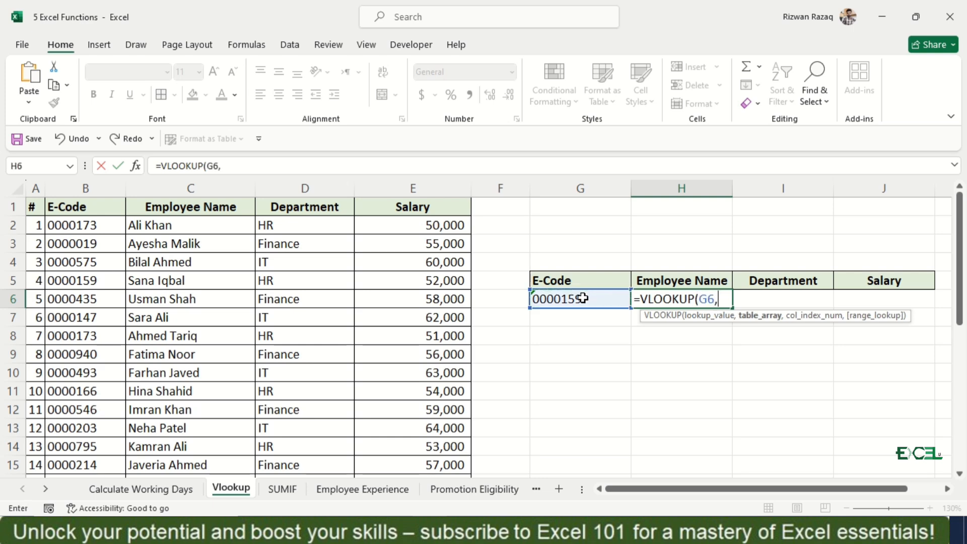
left_click(90, 207)
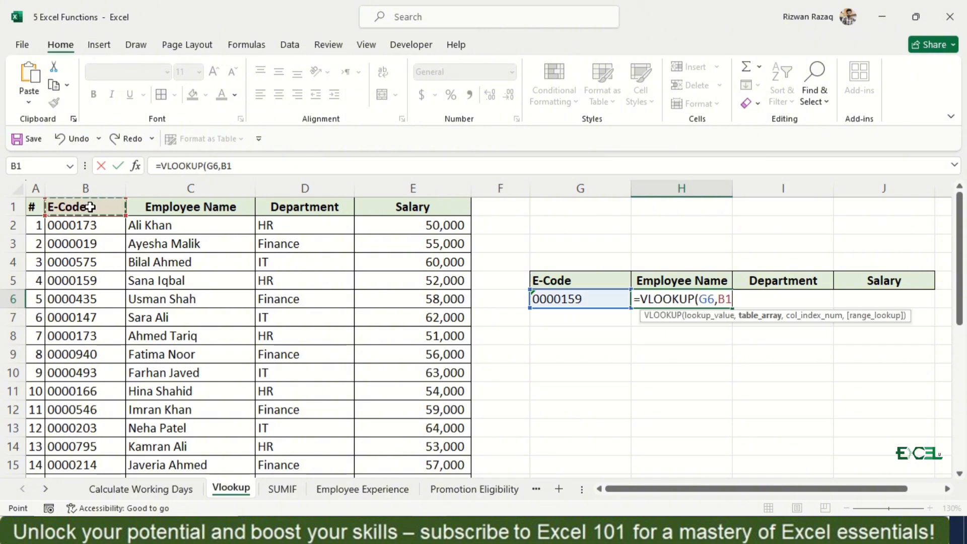
key("ctrl+shift+Down")
key("ctrl+shift+Right")
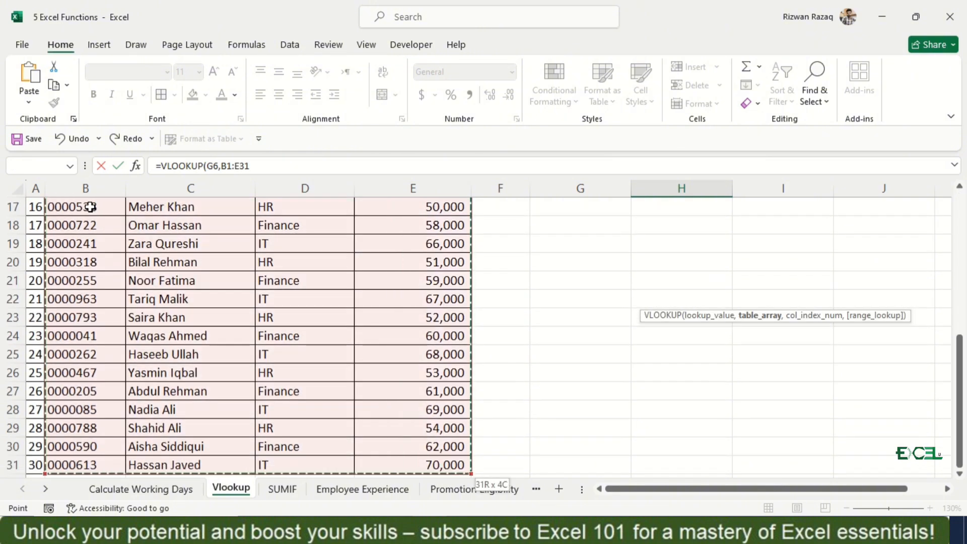
key("F4")
type(",")
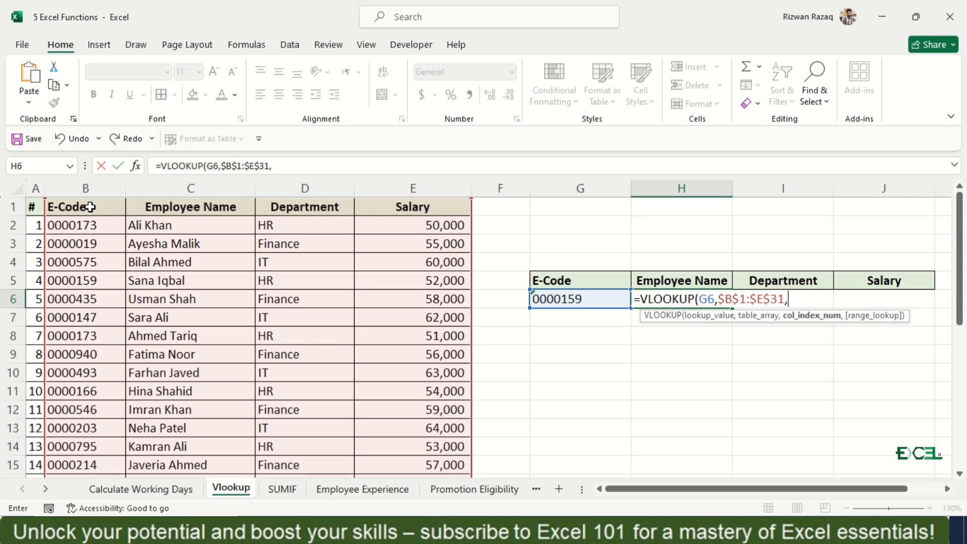
Complete the VLOOKUP in H6 with the column index array {2,3,4} and 0 for an exact match
type("{")
type("2,3,")
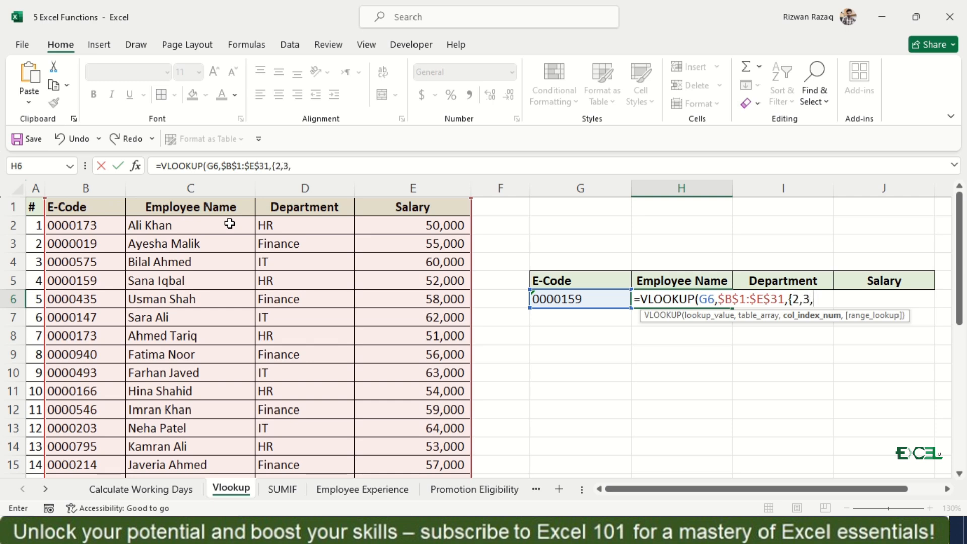
type("4},")
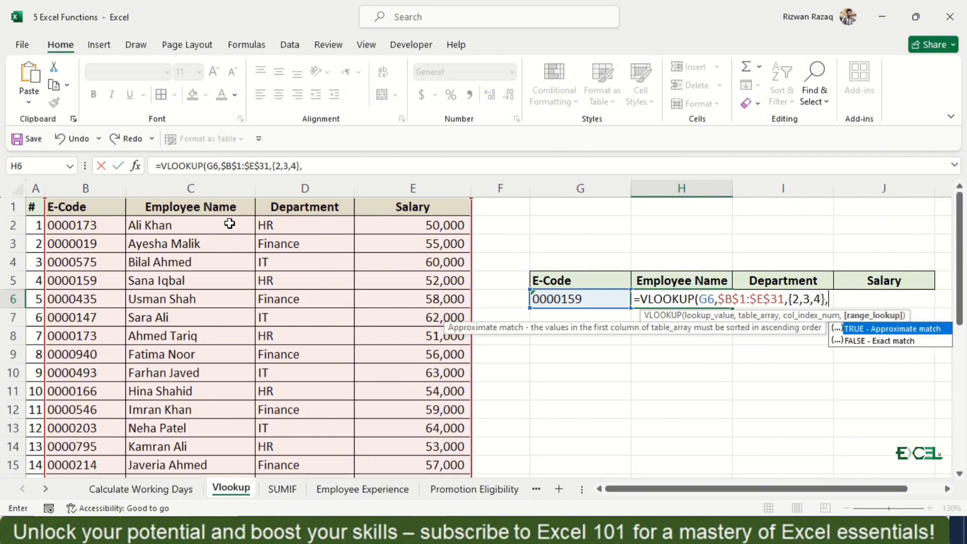
type("0)")
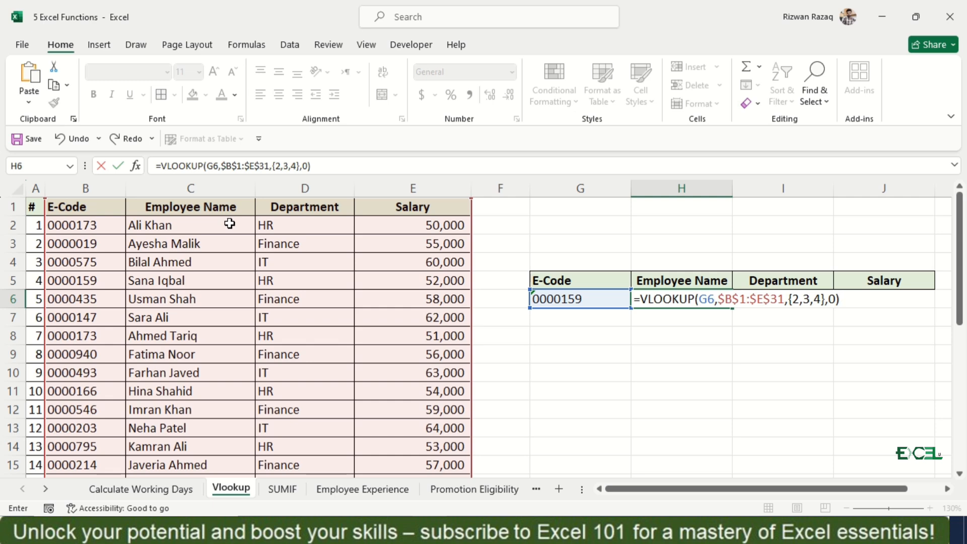
key("Return")
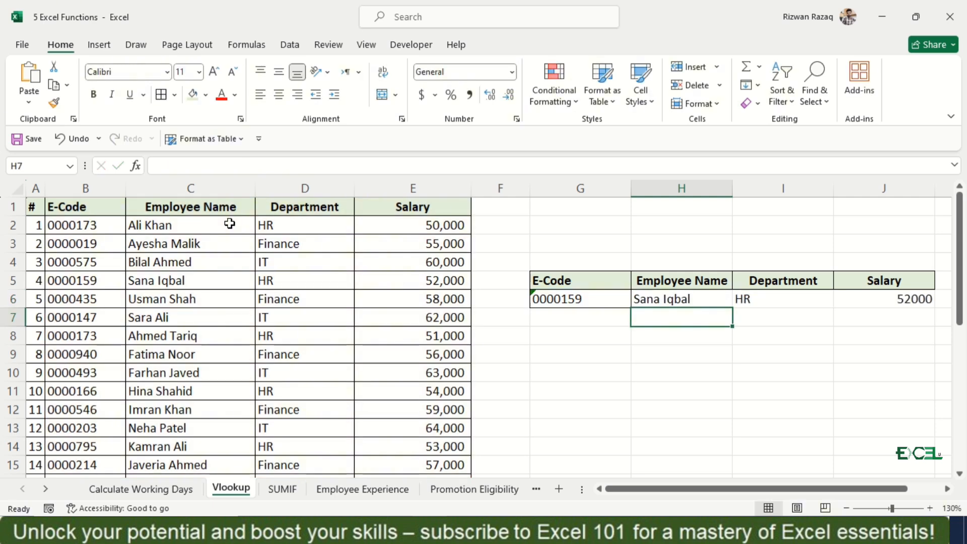
Replace the lookup E-Code in G6 with a copy of the code from B3
key("Left")
key("Left")
key("Left")
key("Left")
key("Left")
key("Left")
key("Left")
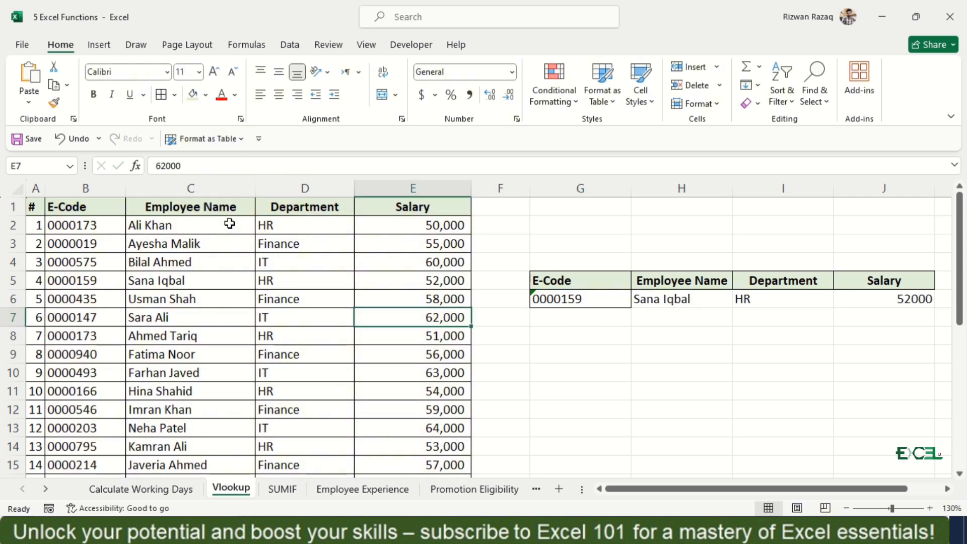
key("Up")
key("Up")
key("Up")
key("Up")
key("Right")
key("ctrl+c")
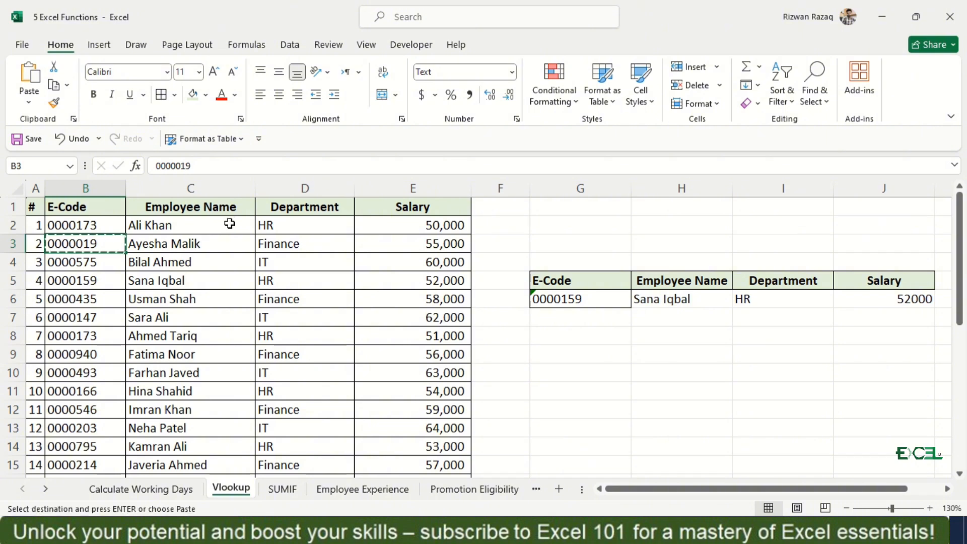
key("Right")
key("Right")
key("Right")
key("Right")
key("Right")
key("Down")
key("Down")
key("Down")
key("ctrl+v")
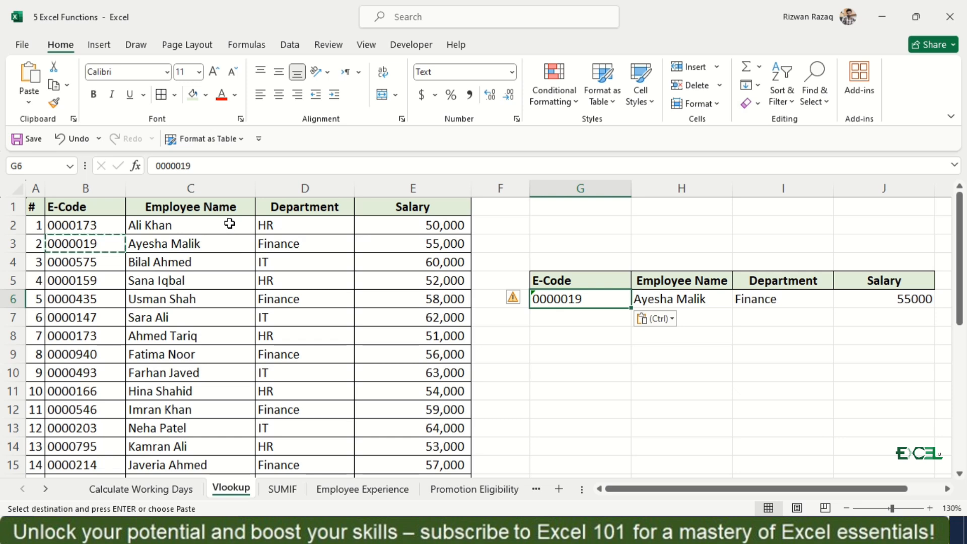
Switch to the SUMIF sheet and clear the existing Total Salary formula in H5
key("ctrl+Page_Down")
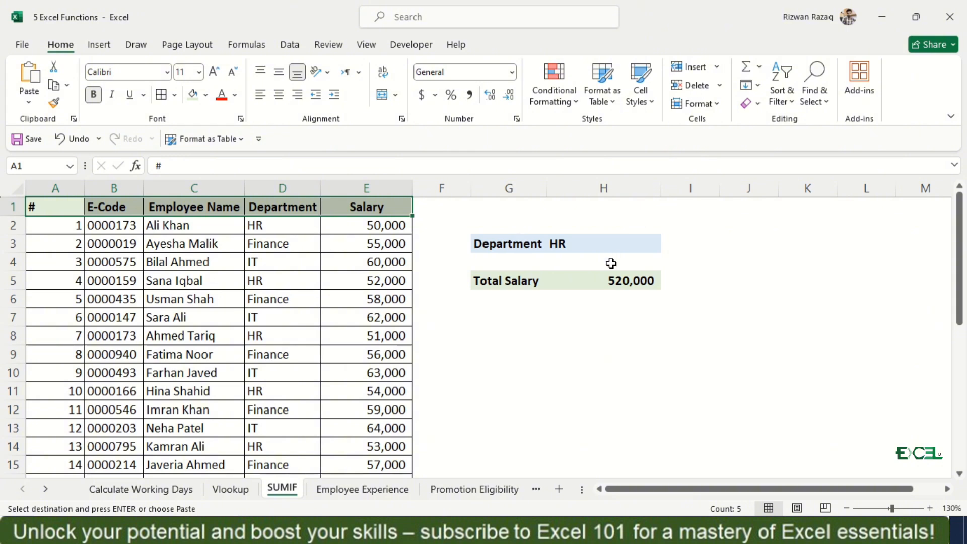
left_click(628, 282)
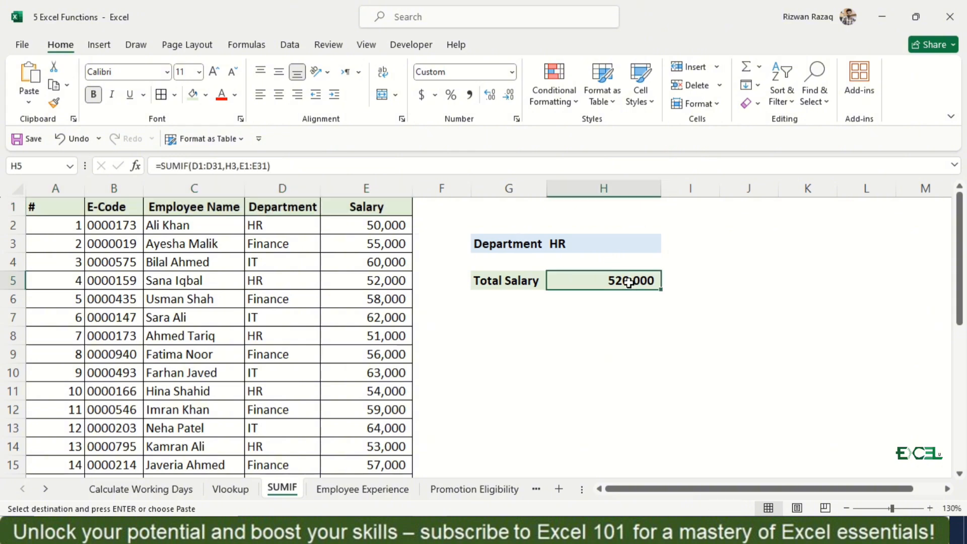
key("Delete")
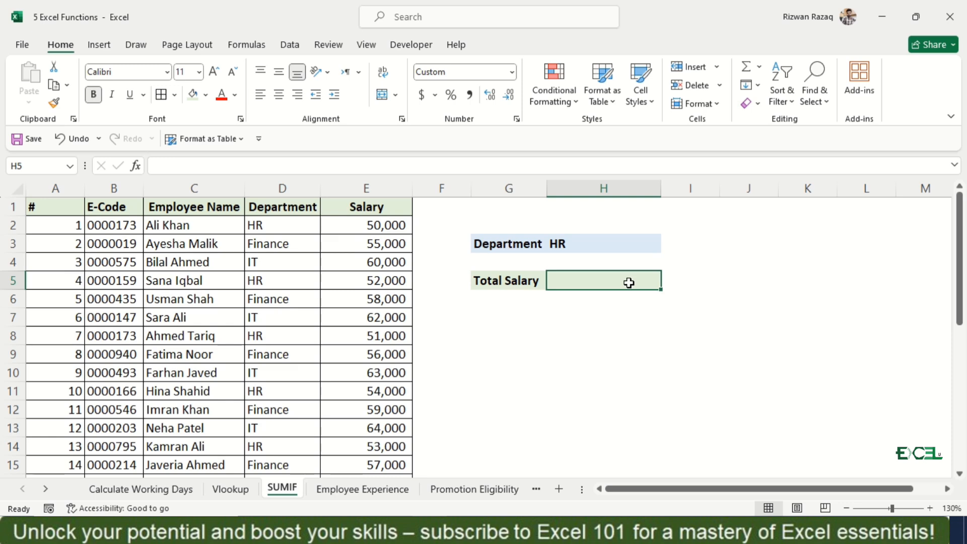
Start a SUMIF formula in H5 with D1:E31 as the range argument
type("=")
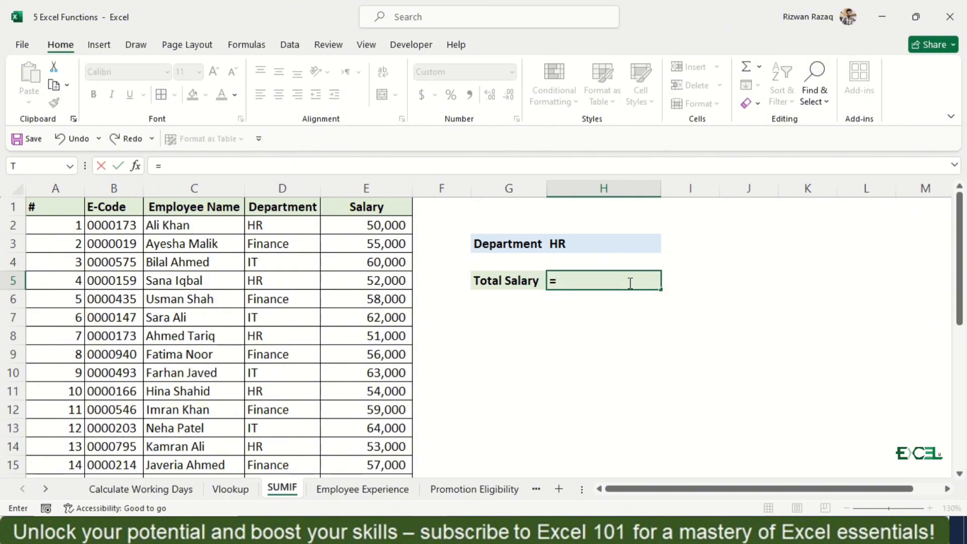
type("sumi")
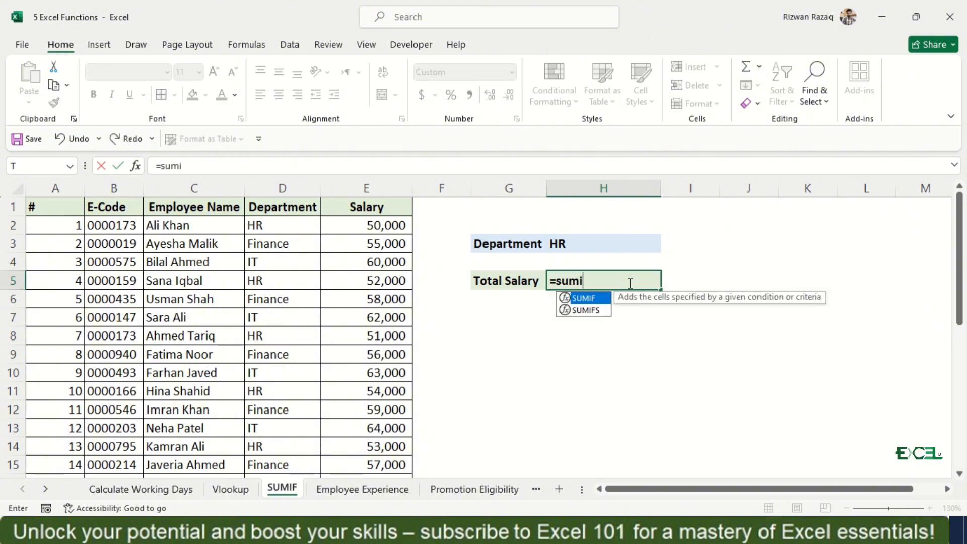
key("Tab")
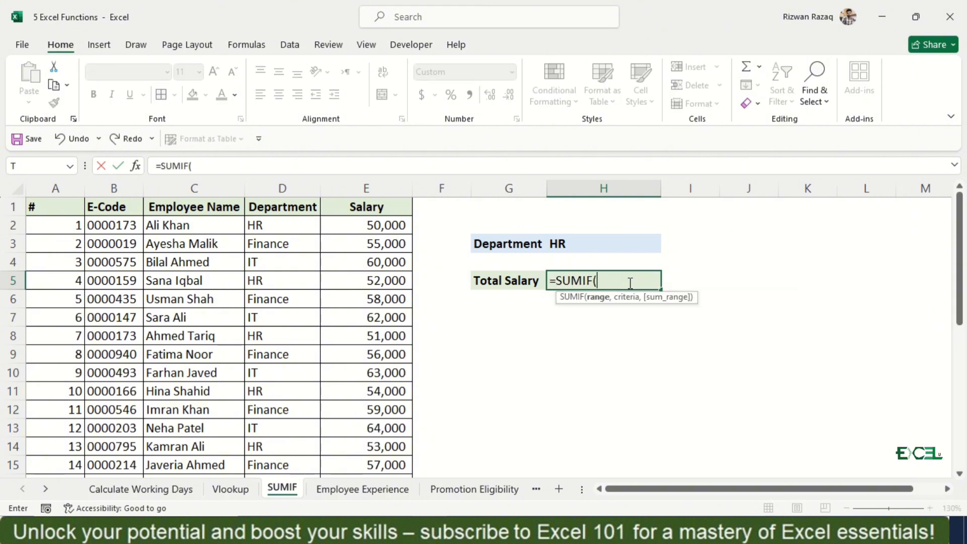
left_click(274, 207)
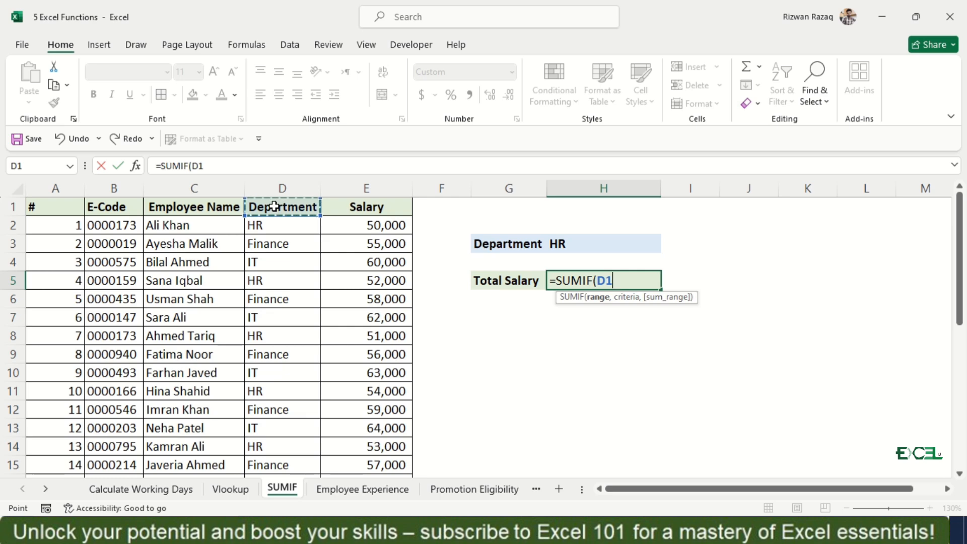
key("ctrl+shift+Down")
key("ctrl+shift+Right")
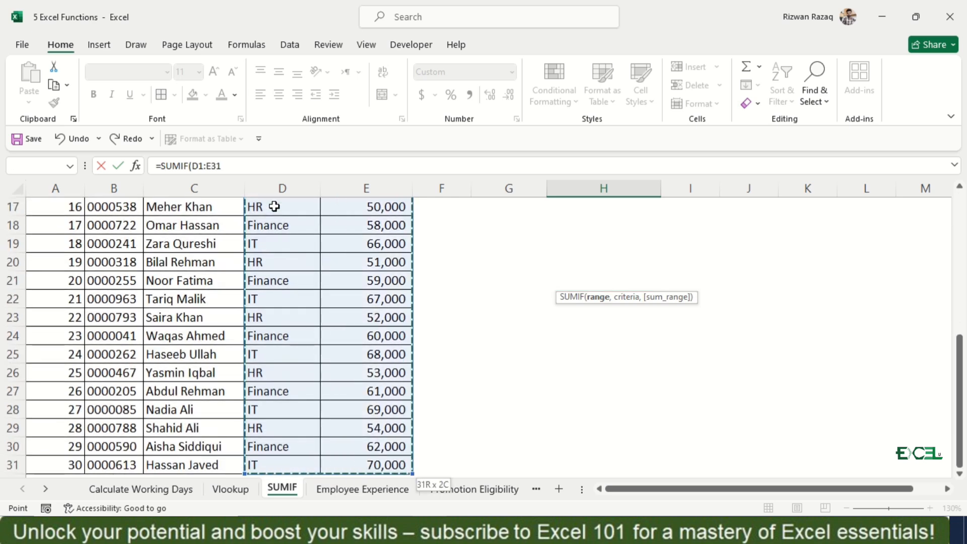
type(",")
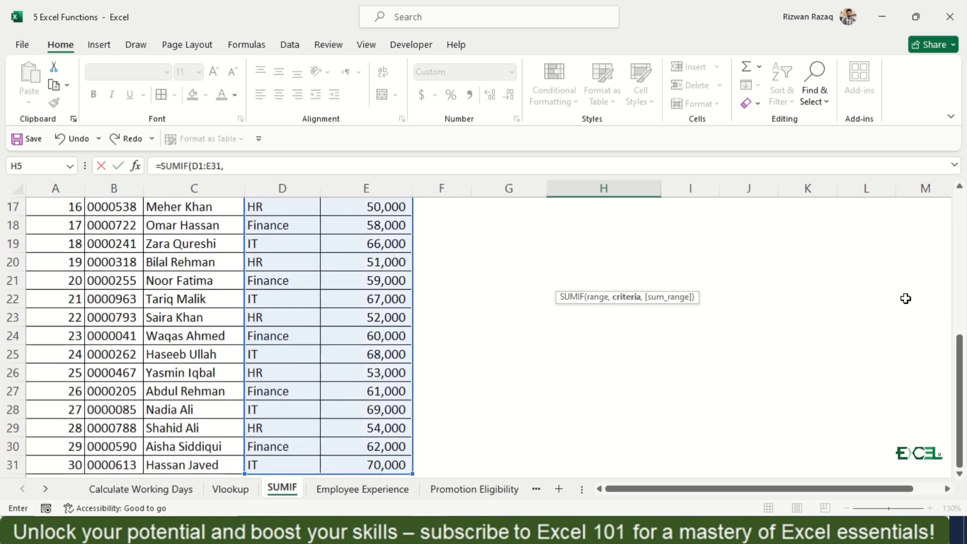
left_click_drag(960, 336, 962, 196)
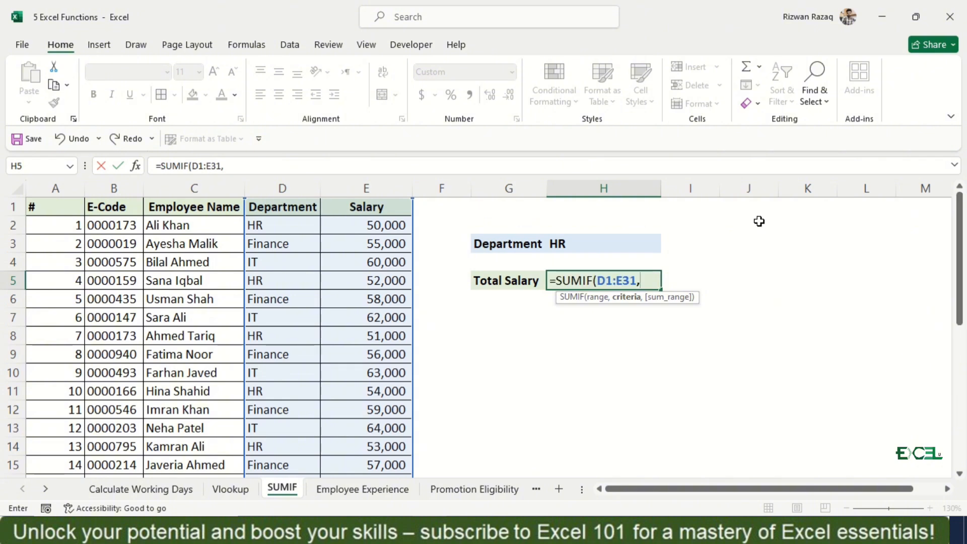
Complete the SUMIF in H5 with H3 as the criteria and $E$1:$E$31 as the absolute sum range
left_click(584, 242)
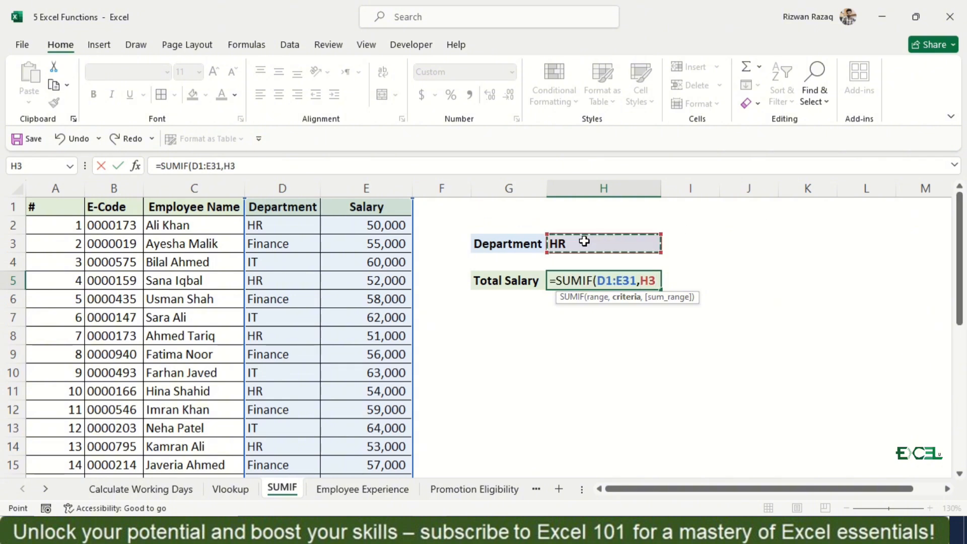
type(",")
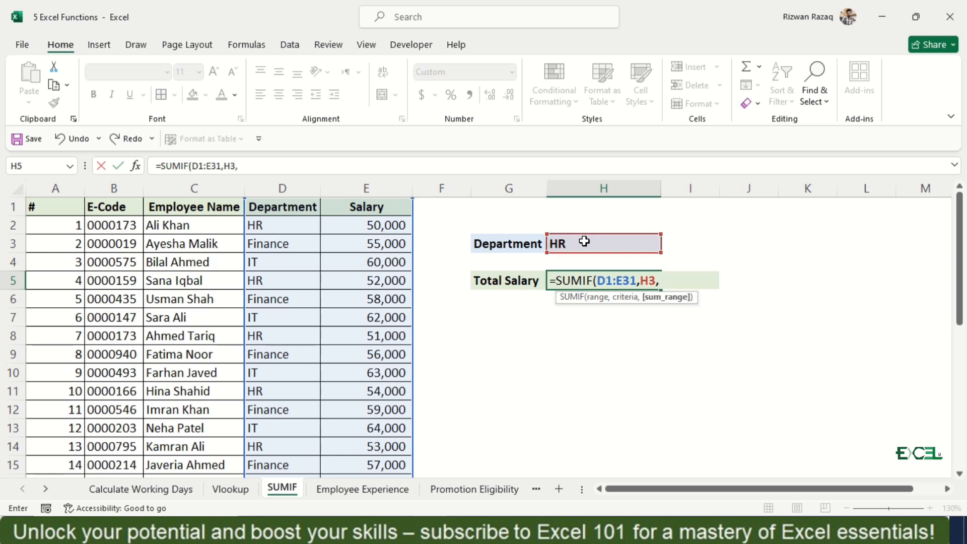
left_click(385, 210)
key("ctrl+shift+Down")
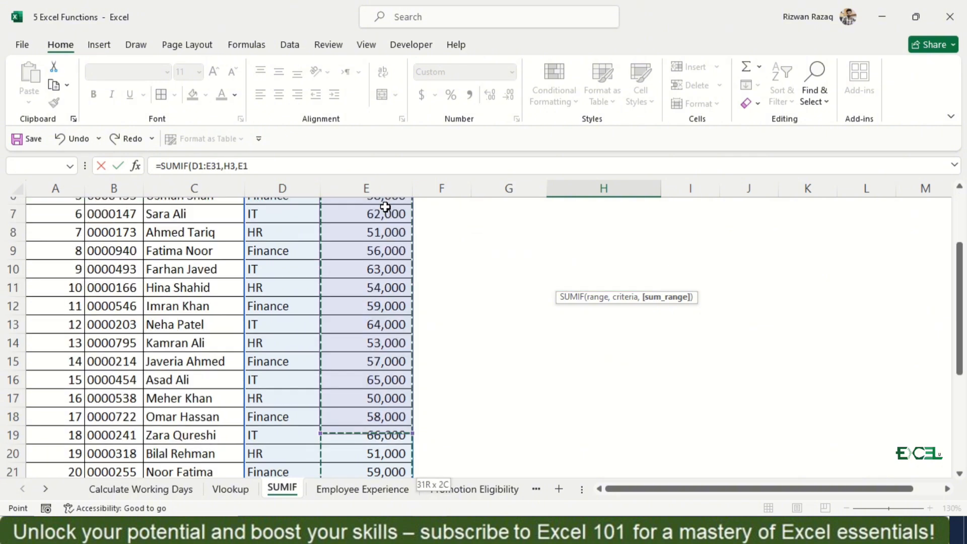
key("F4")
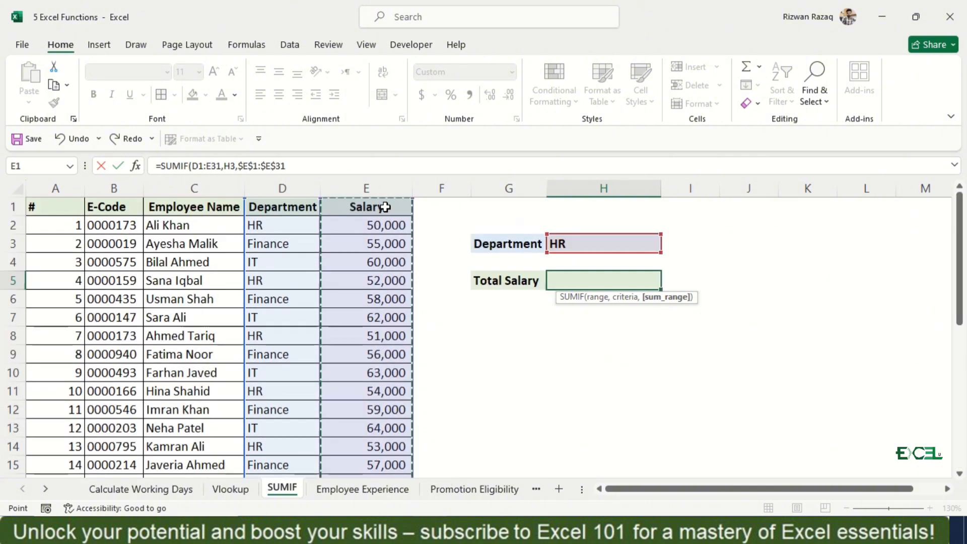
type(")")
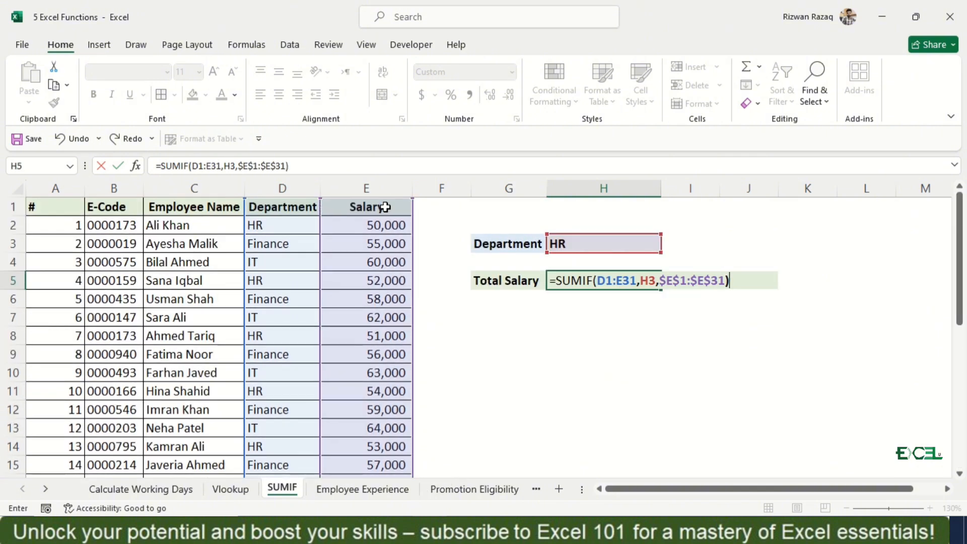
key("Return")
Change the department in H3 to IT
key("Up")
key("Up")
key("Up")
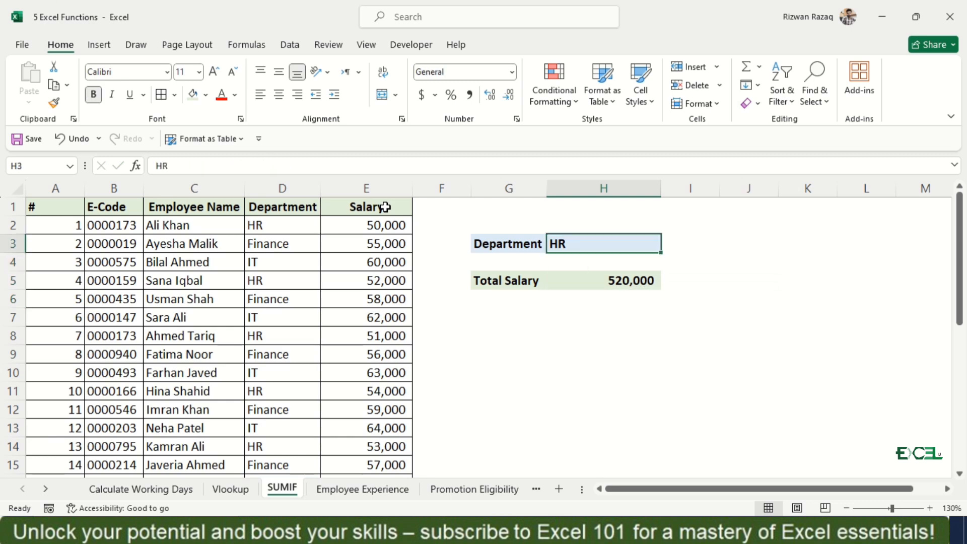
type("IT")
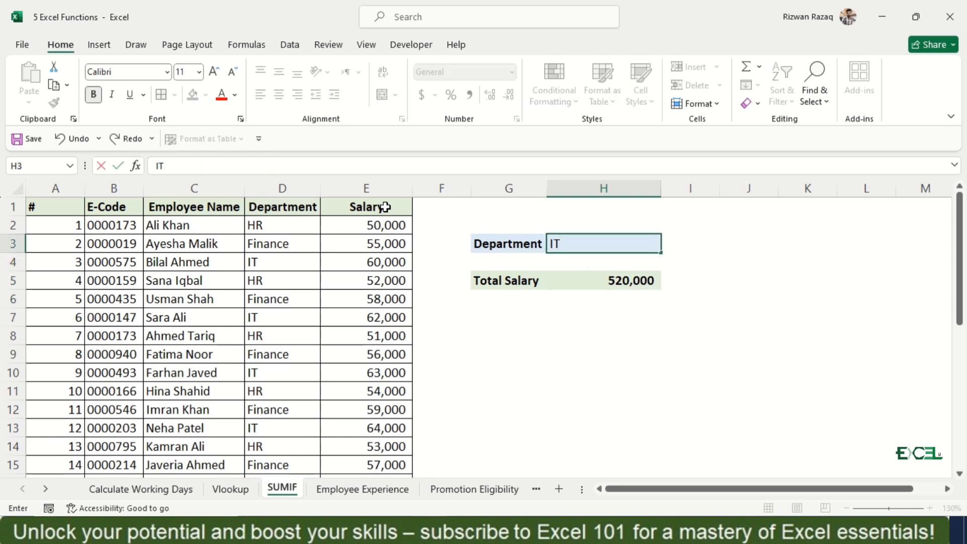
key("Return")
key("Up")
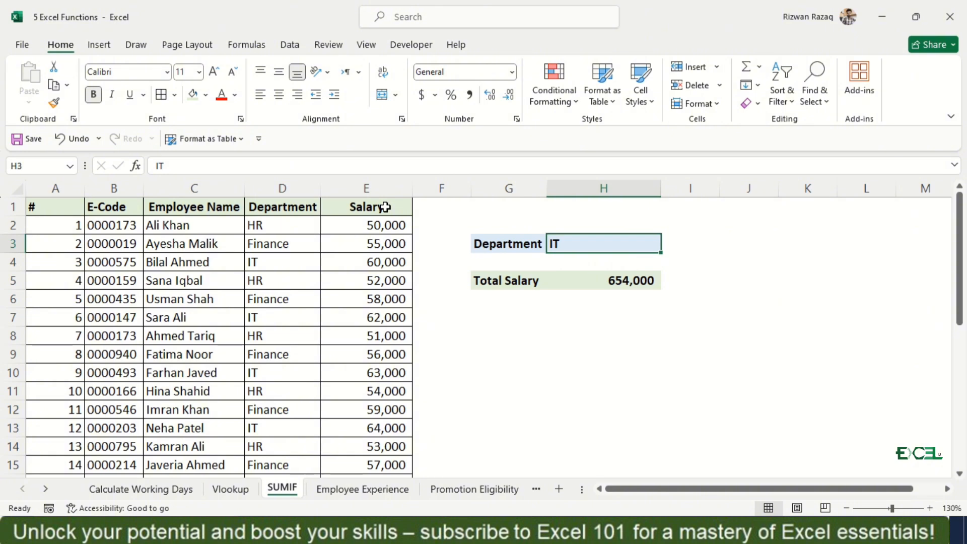
On the Employee Experience sheet, start a DATEDIF formula in F2 with E2 as the start date and TODAY() as the end date
key("ctrl+Page_Down")
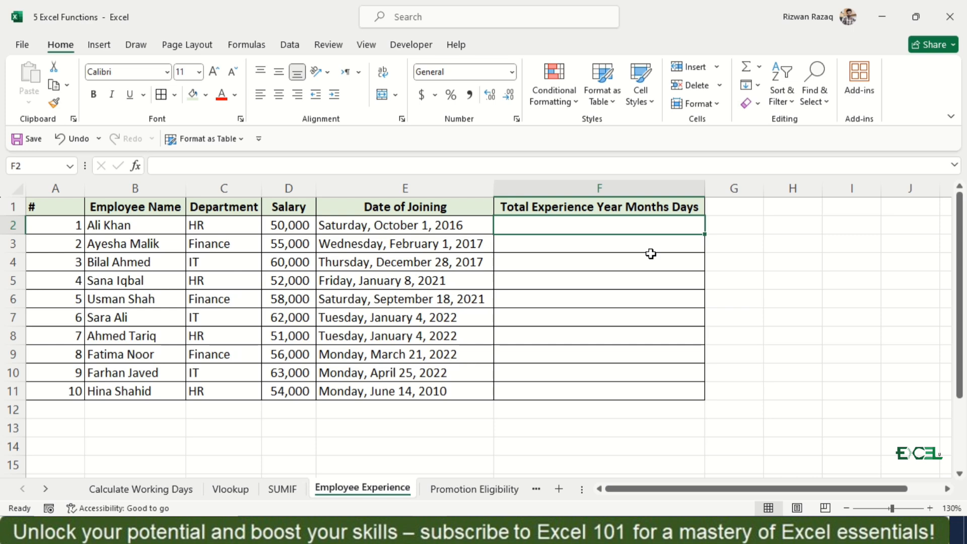
type("=datef")
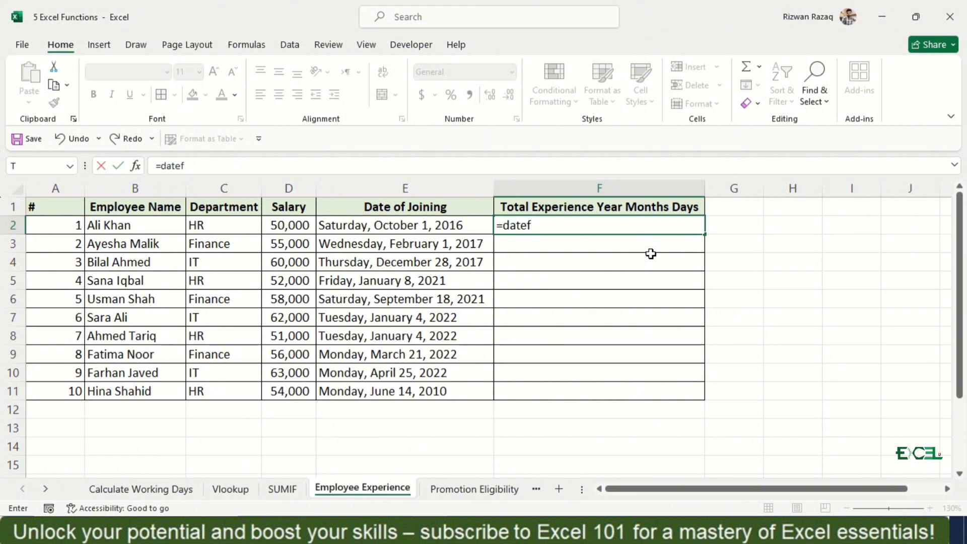
key("BackSpace")
type("dif(")
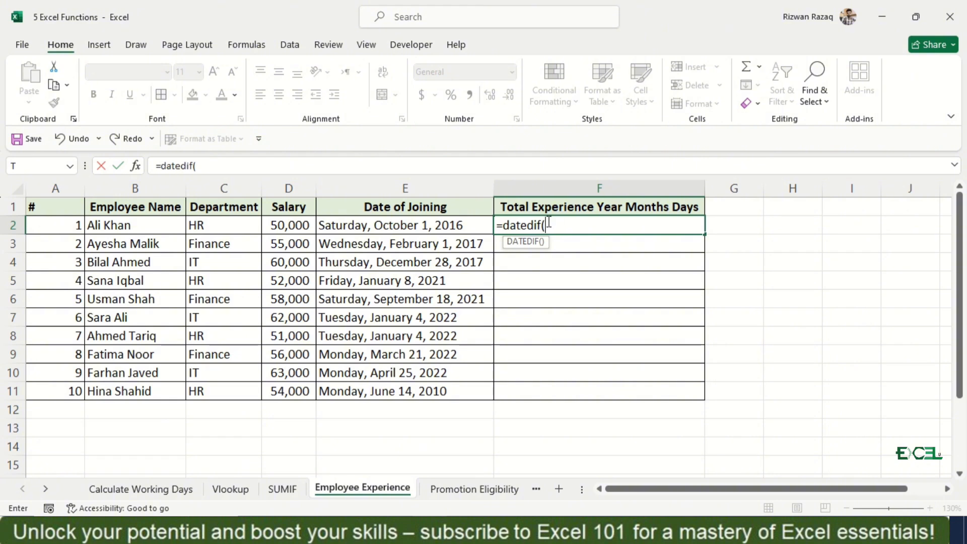
left_click(396, 221)
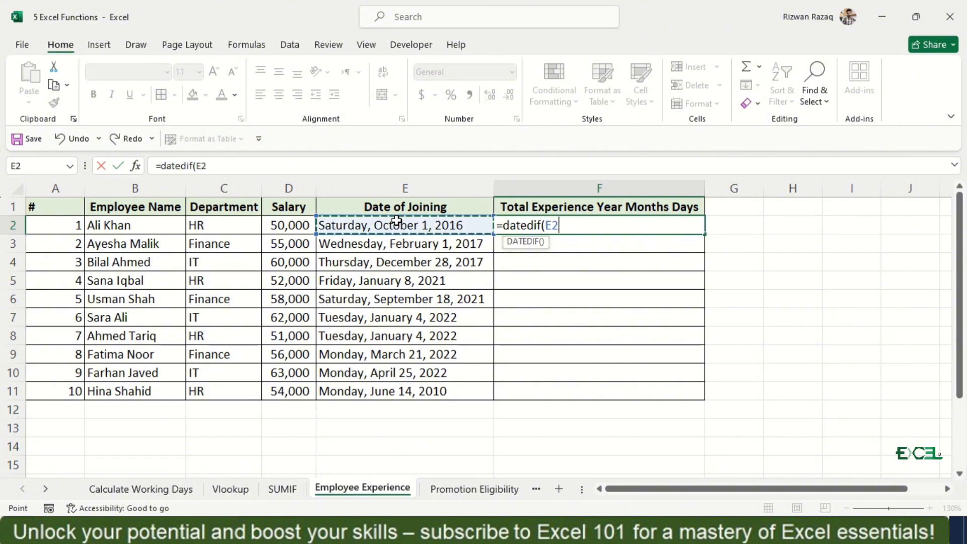
type(",")
type("toda")
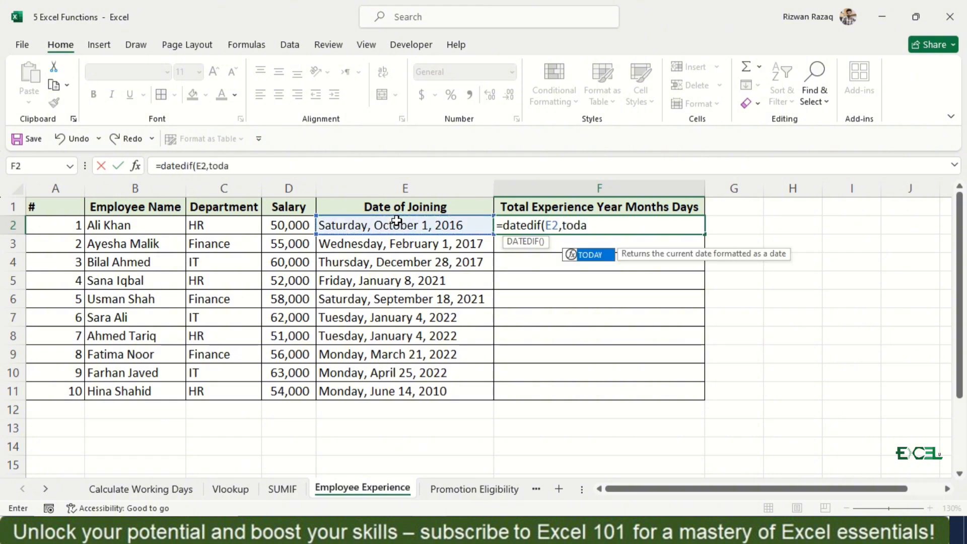
key("Tab")
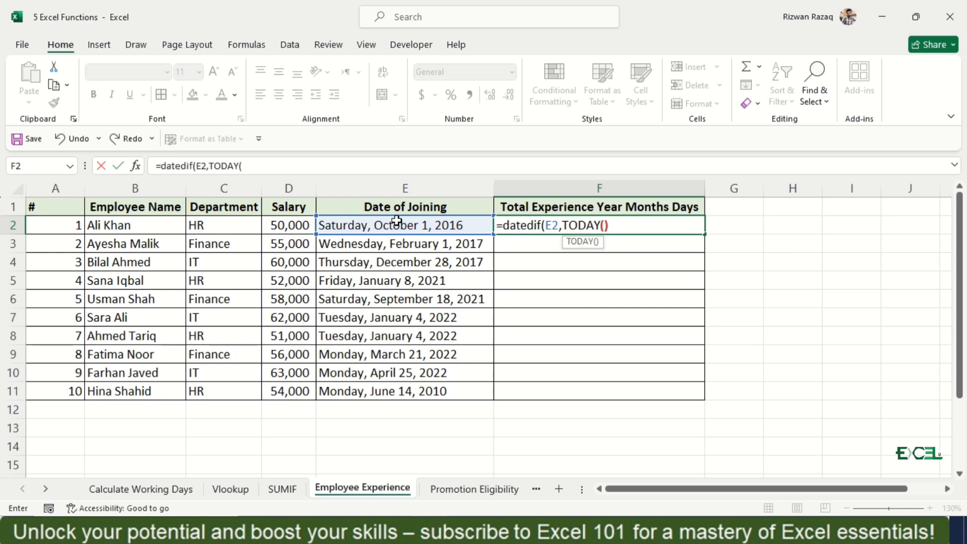
type(")")
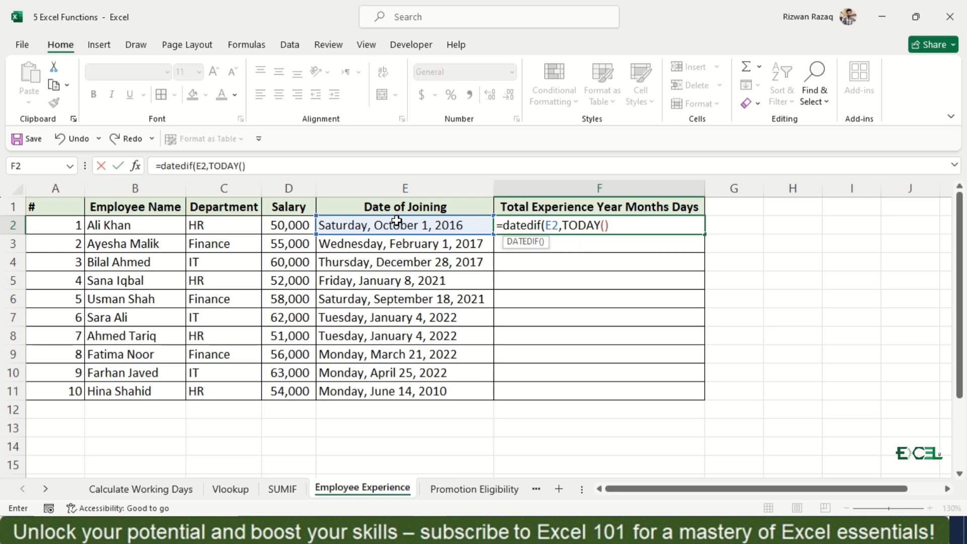
Finish the DATEDIF in F2 with the unit "Y" and join the text "Years" to it with &
type(",\"Y\"")
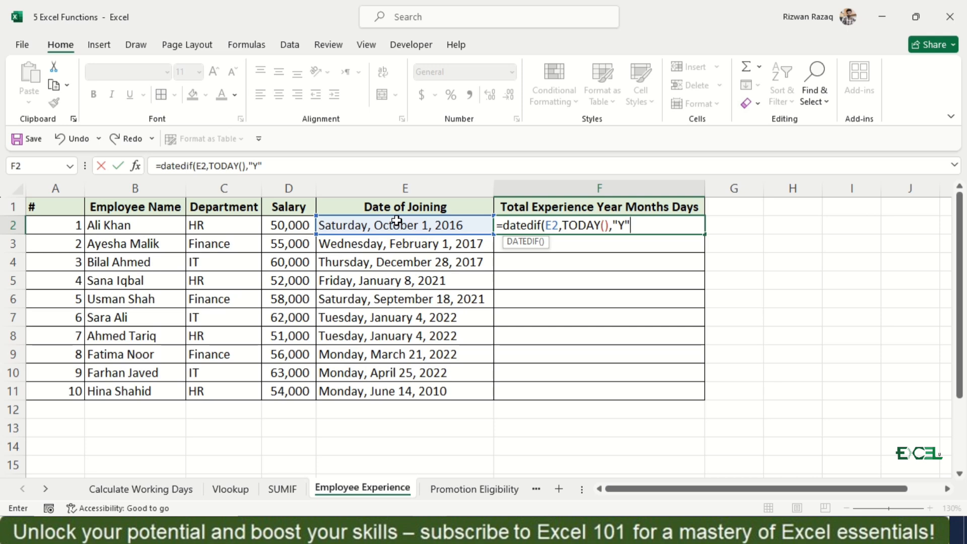
type(")")
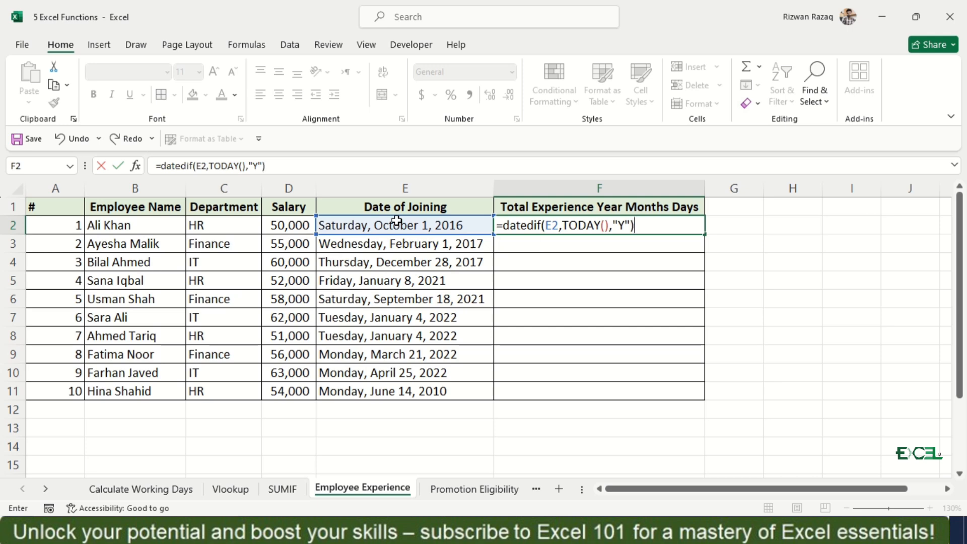
type("&\"Years\"")
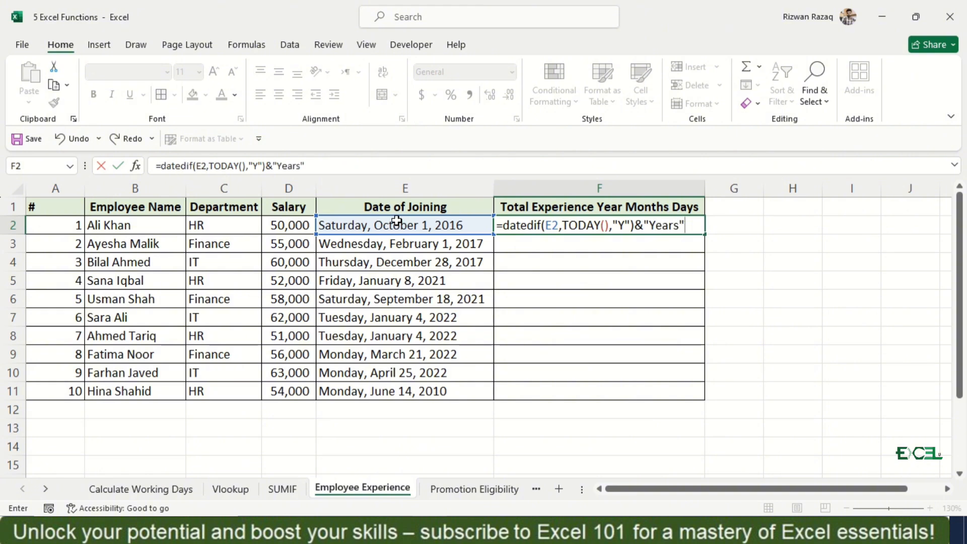
Join a second DATEDIF to the F2 formula, from E2 to TODAY() with the unit "YM"
type("&d")
type("a")
key("BackSpace")
type("datedif")
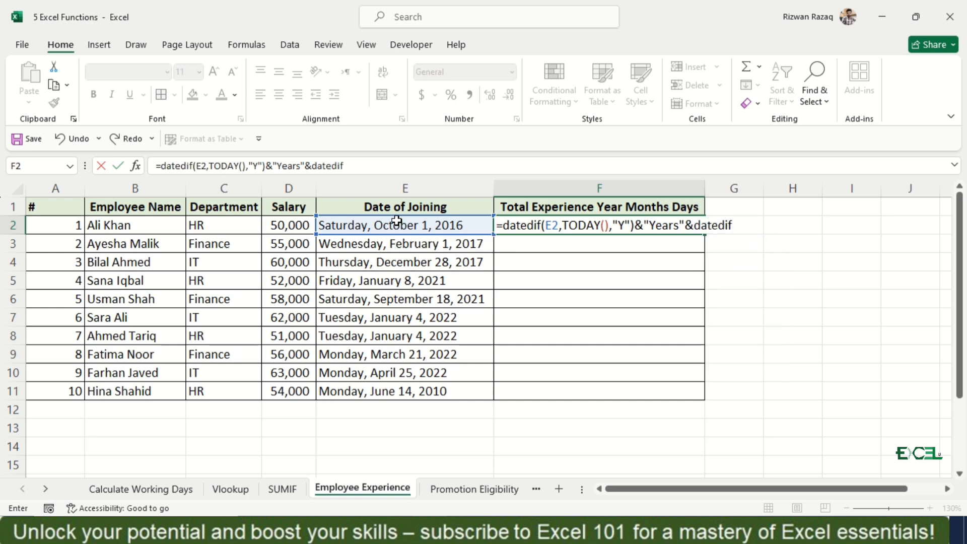
type("(")
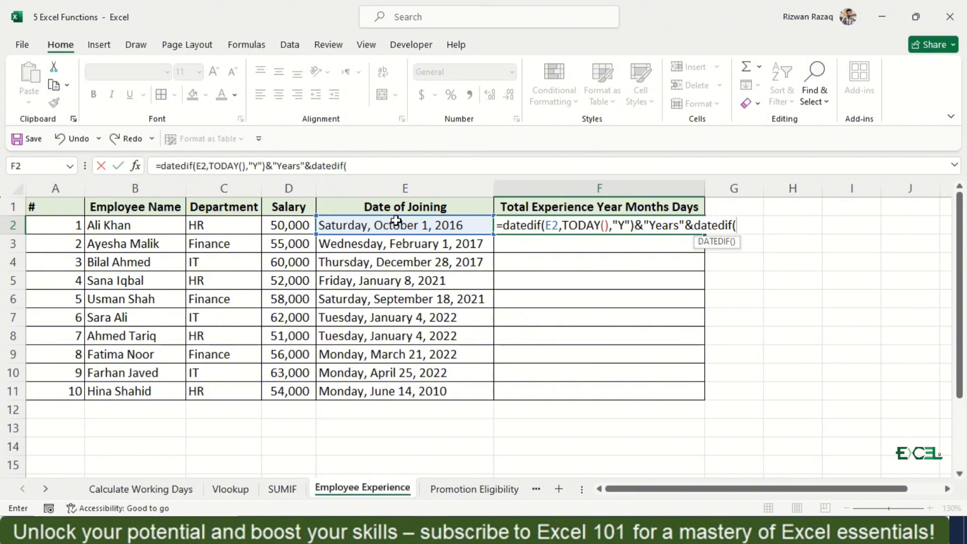
left_click(396, 221)
type(",tod")
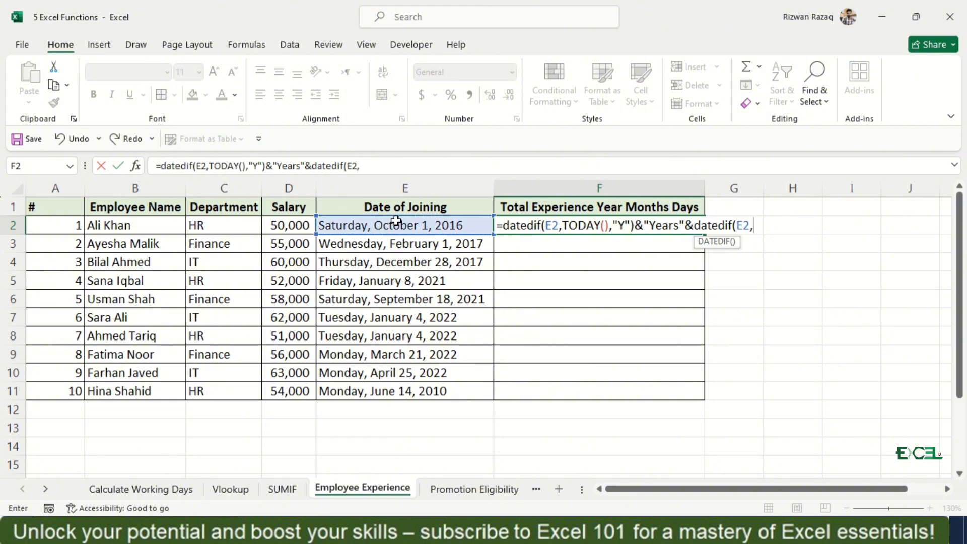
key("Tab")
type(")")
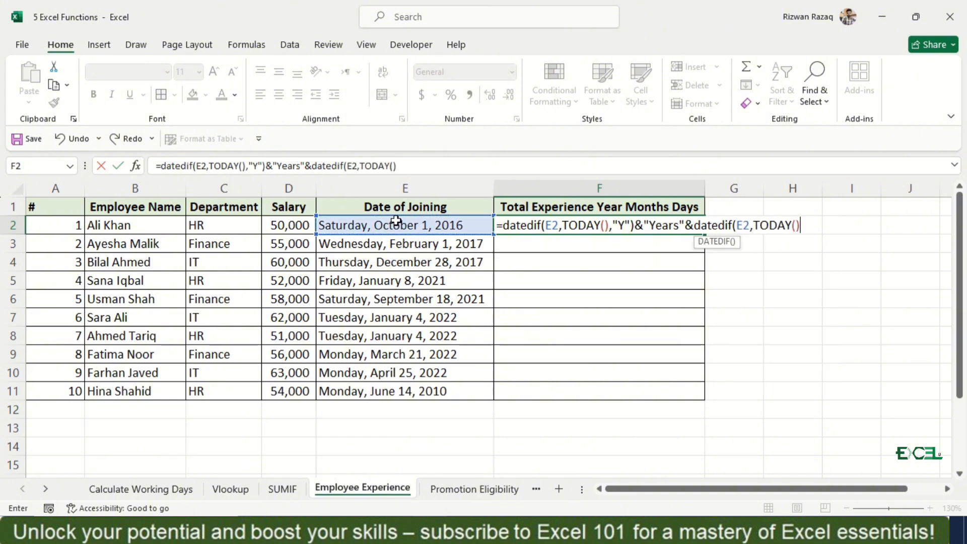
type(",\"YM\")")
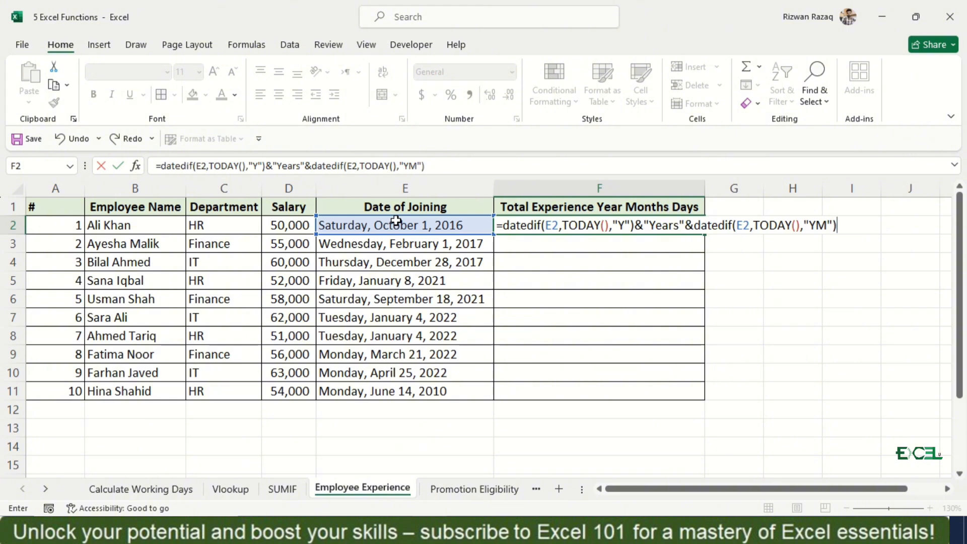
Join the text "Months" and a third DATEDIF from E2 to TODAY() to the F2 formula
type("&\"Months")
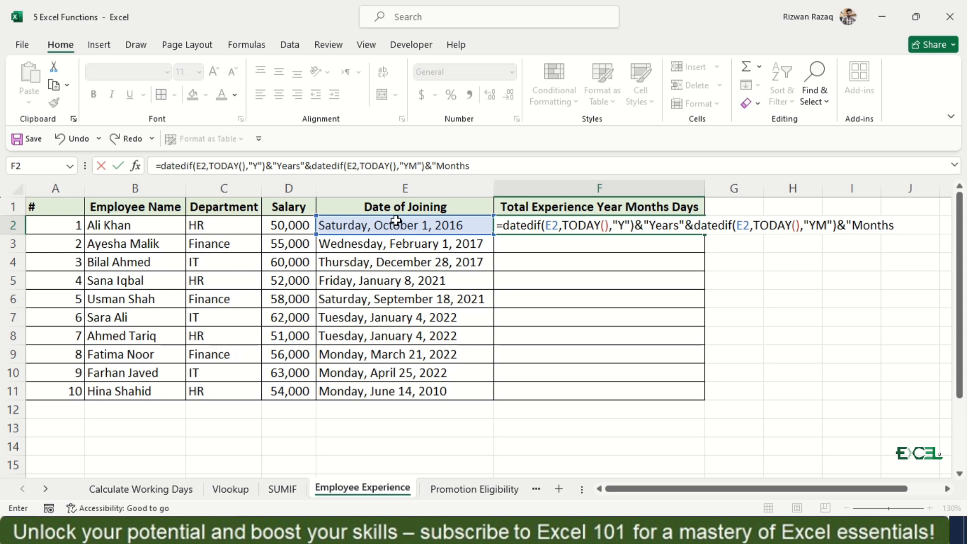
type("\"&")
type("dated")
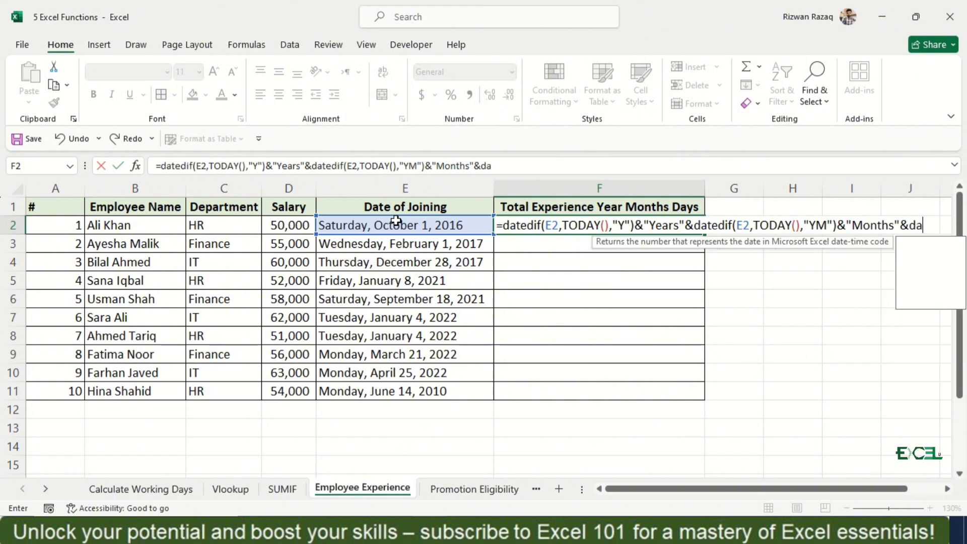
type("if(")
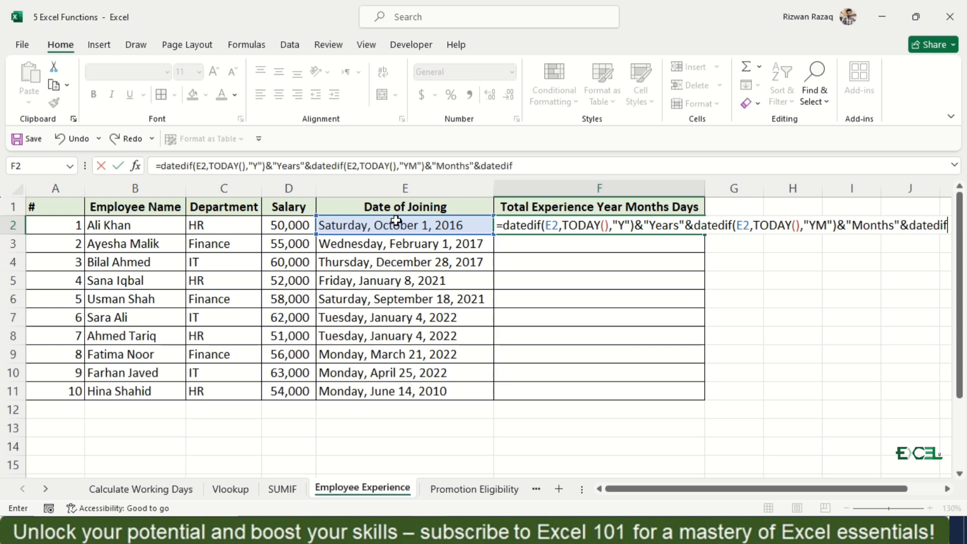
left_click(386, 225)
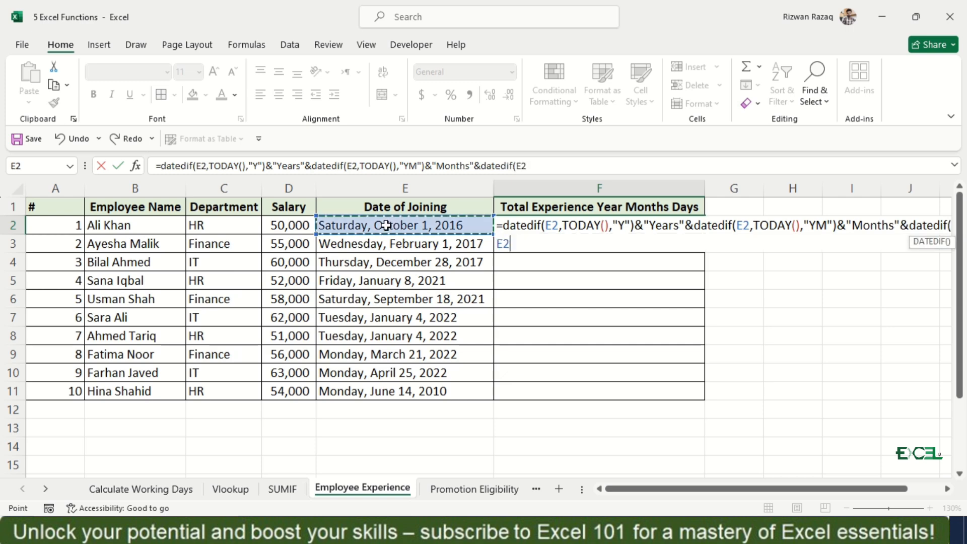
type(",r")
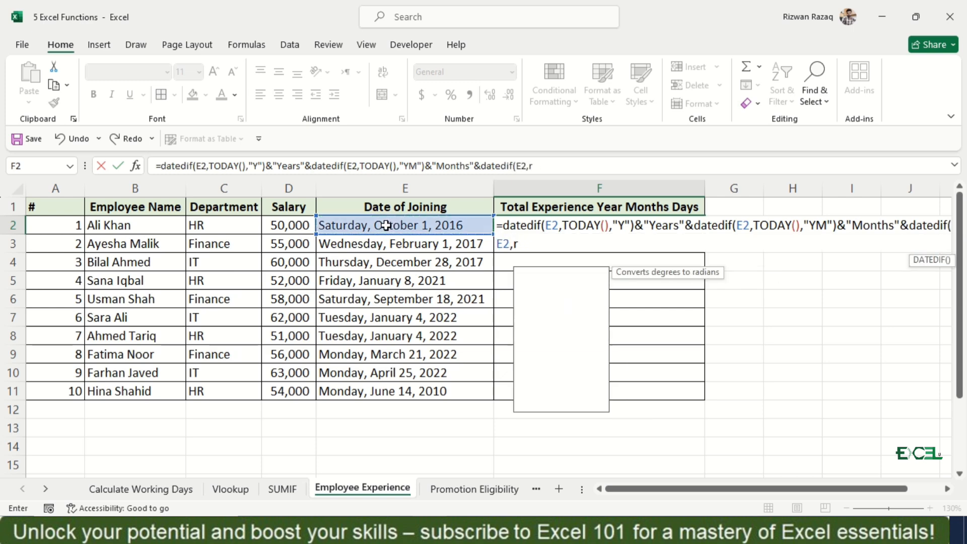
key("BackSpace")
type("toda")
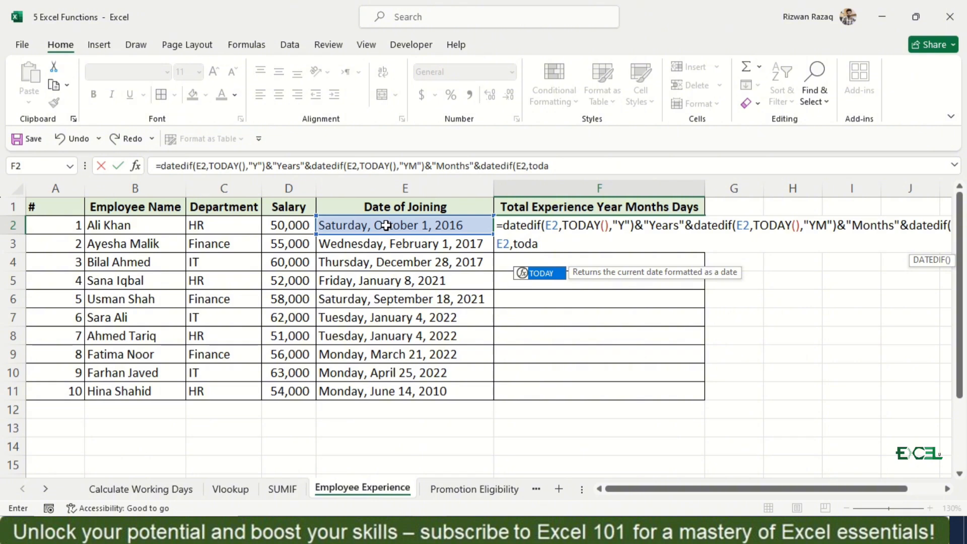
key("Tab")
type("),")
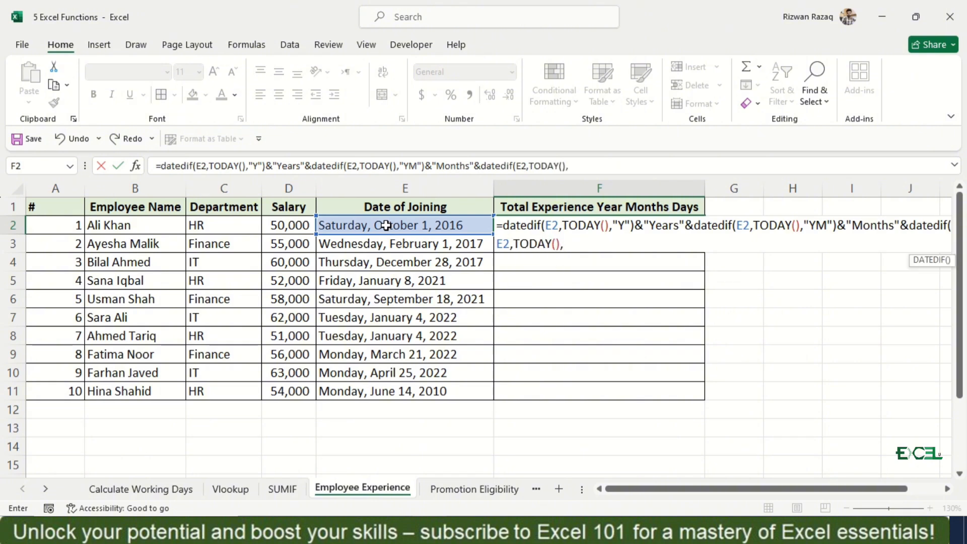
Finish the third DATEDIF in F2 with the unit "MD", join the text "Days" and enter the formula
type("\"MD\")")
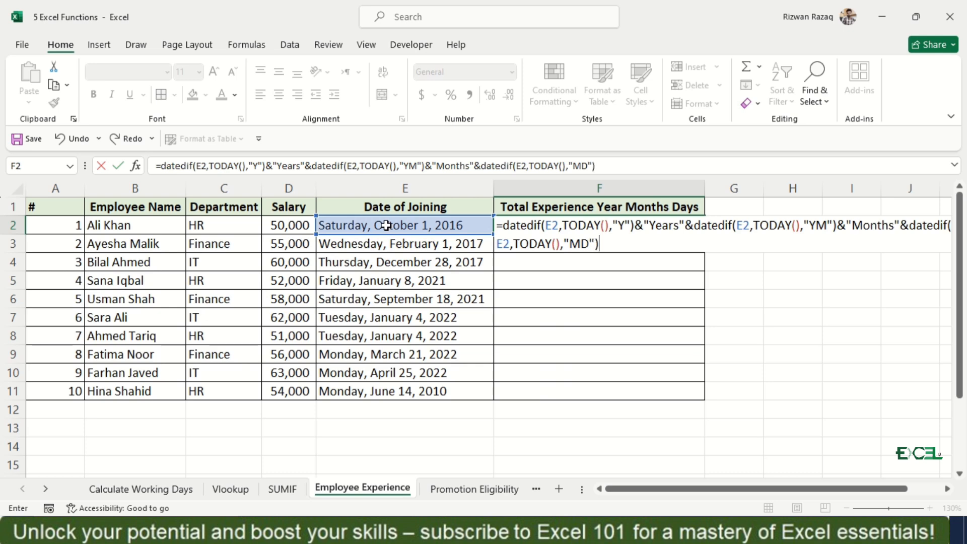
type("&\"")
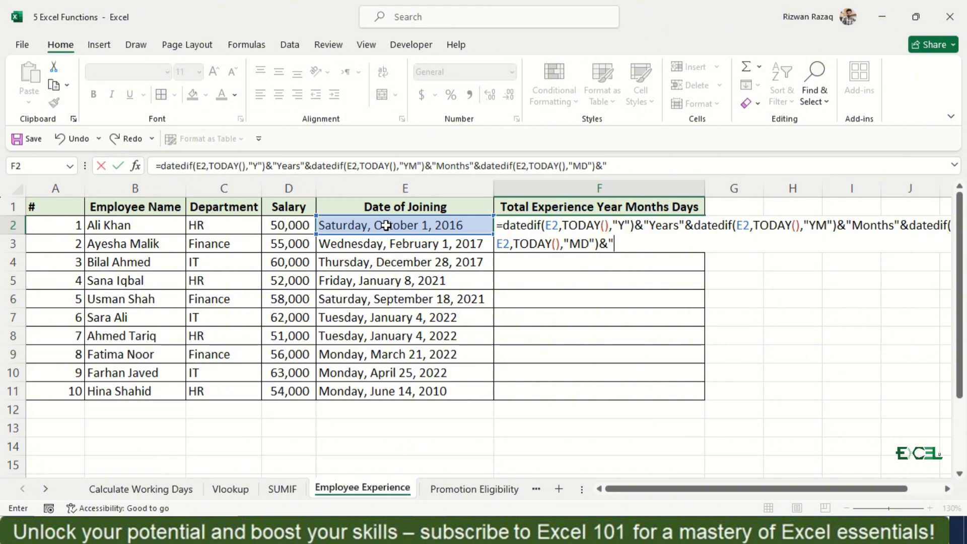
type("Days\"")
key("ctrl+Return")
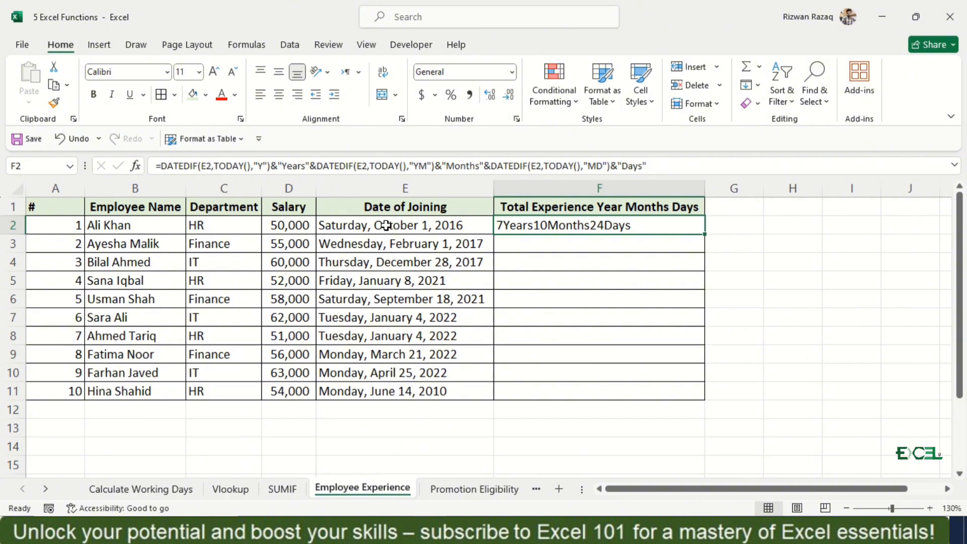
Edit the F2 formula to add a space before and after each of the texts "Years", "Months" and "Days"
key("F2")
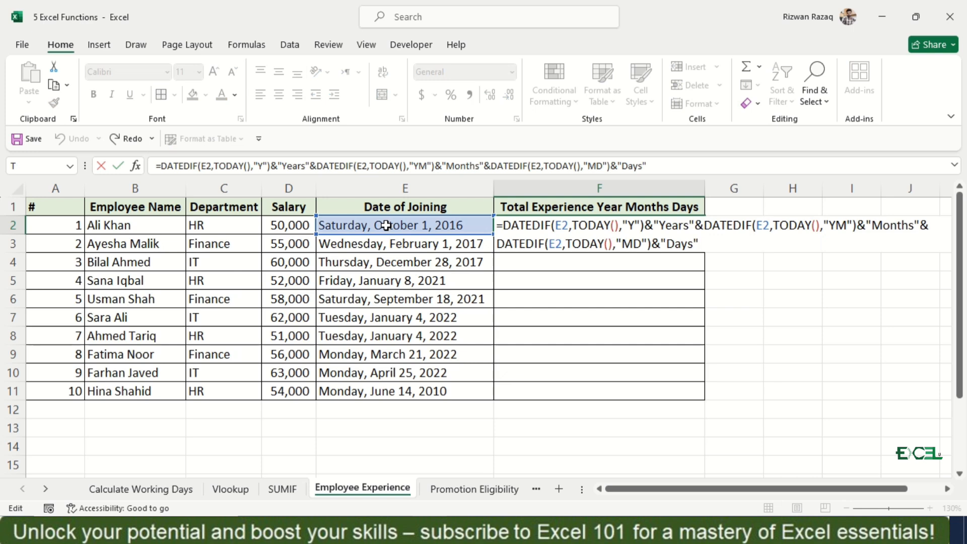
left_click(283, 168)
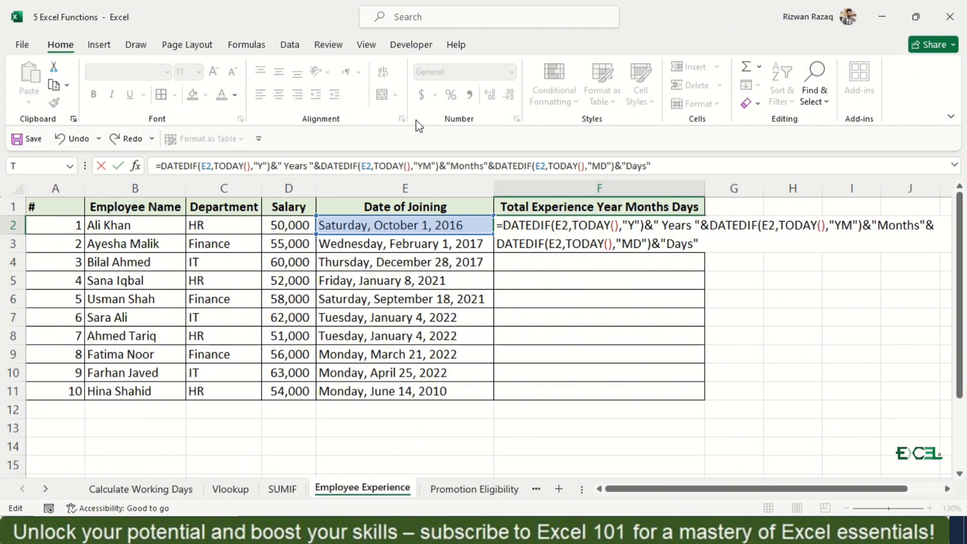
key("Right")
key("Right")
key("Right")
key("Right")
key("Right")
key("Right")
key("Right")
key("Right")
key("Right")
key("Right")
key("Right")
key("Right")
key("Right")
key("Right")
key("Right")
key("Right")
key("Right")
key("Right")
key("Right")
key("Right")
key("Right")
key("Right")
key("Right")
key("Right")
key("Right")
key("Right")
key("Right")
key("Right")
key("Right")
key("Right")
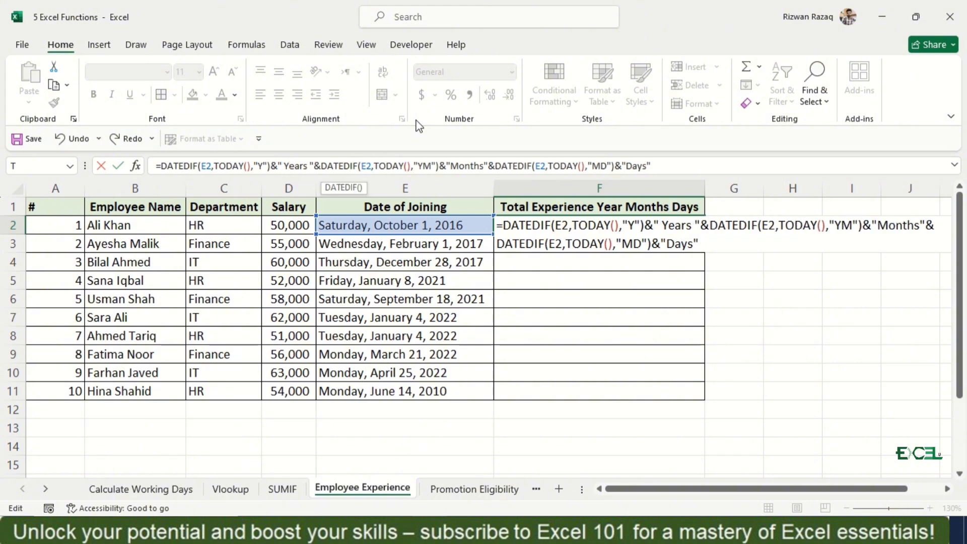
key("Right")
key("Right")
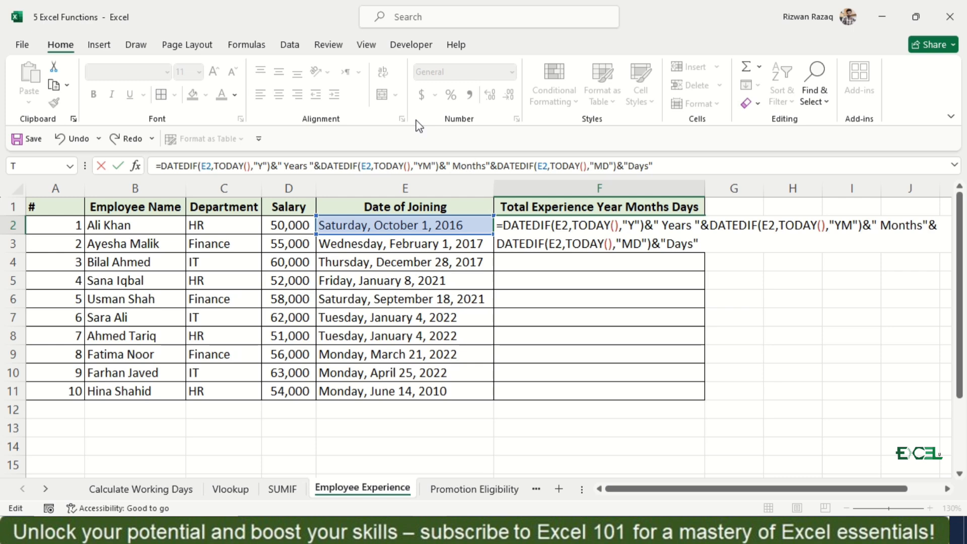
key("Right")
key("Right")
key("Right")
key("Right")
key("Right")
key("Right")
key("Right")
key("Right")
key("Right")
key("Right")
key("Right")
key("Right")
key("Right")
key("Right")
key("Right")
key("Right")
key("Right")
key("Right")
key("Right")
key("Right")
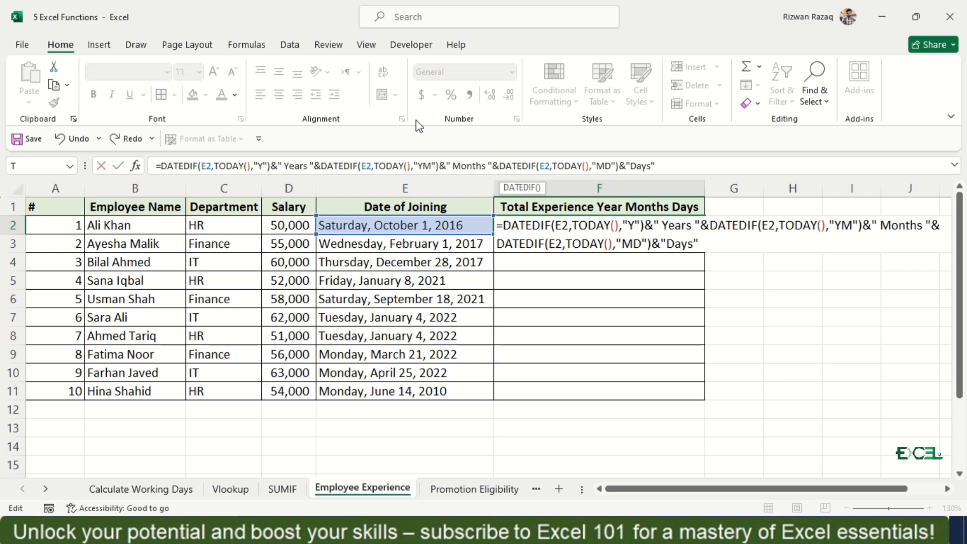
key("Right")
key("Right")
key("Right")
key("Right")
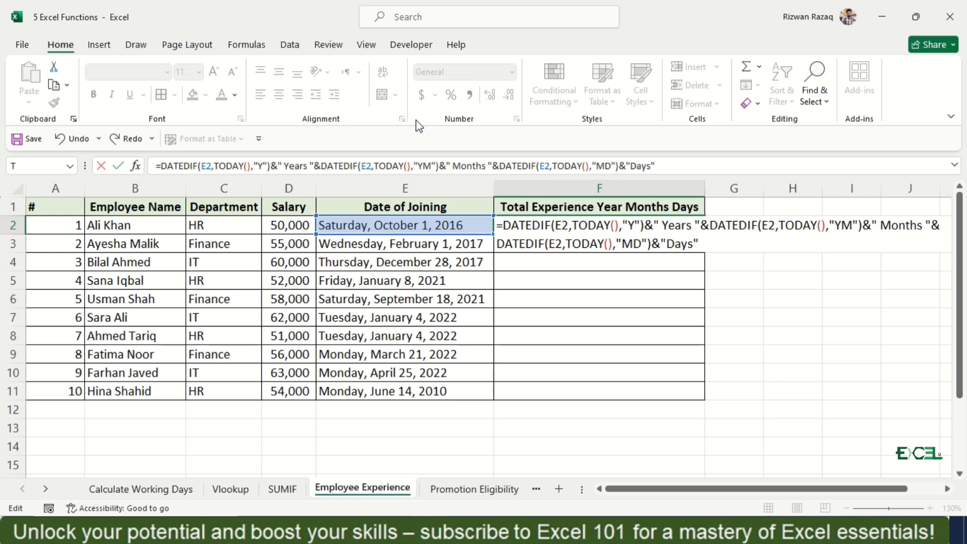
key("Right")
key("Right")
key("Right")
key("Right")
key("Right")
key("Right")
key("Return")
key("Up")
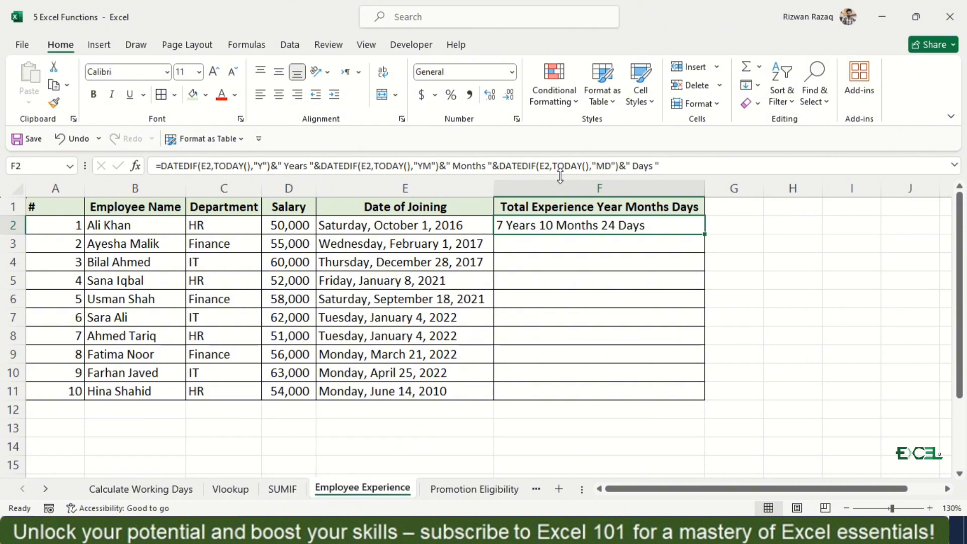
Fill the total experience formula from F2 down to F11 and move out of the table to H6
double_click(704, 238)
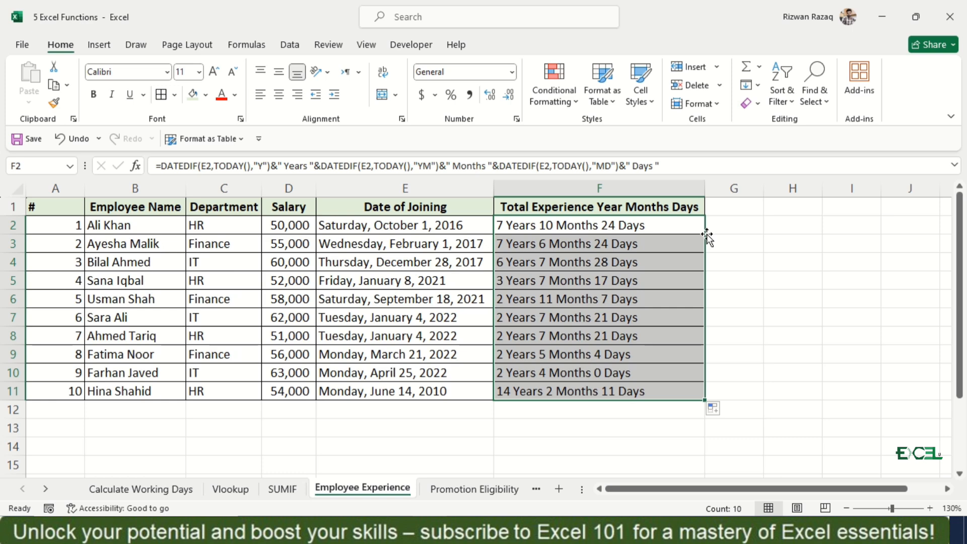
key("Down")
key("Down")
key("Down")
key("Down")
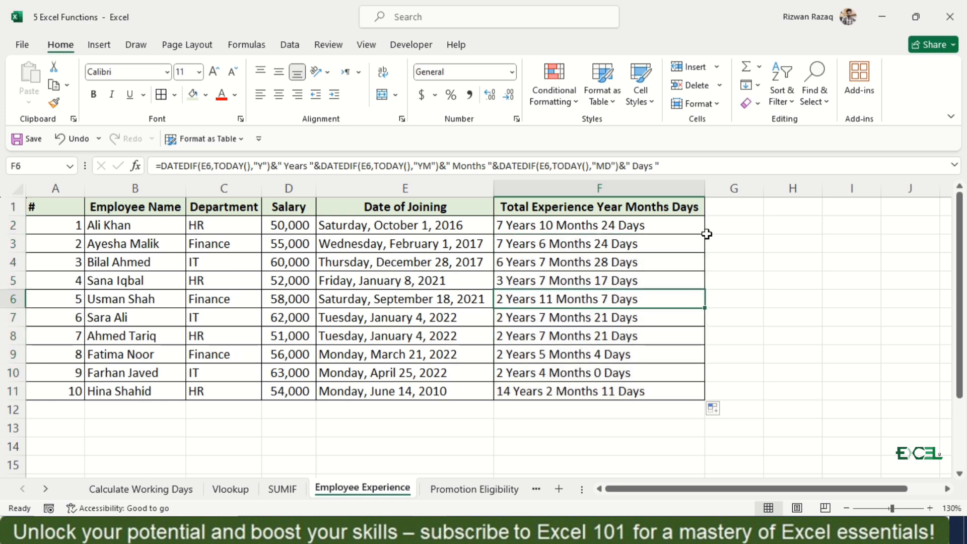
key("Right")
key("Right")
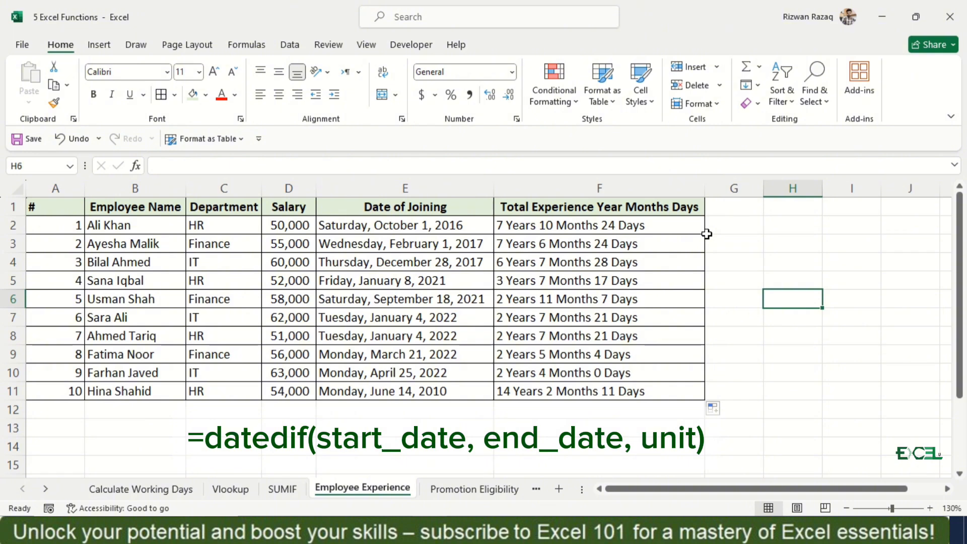
On the Promotion Eligibility sheet, start an IF formula in F2 with the logical test E2>=85
key("ctrl+Page_Down")
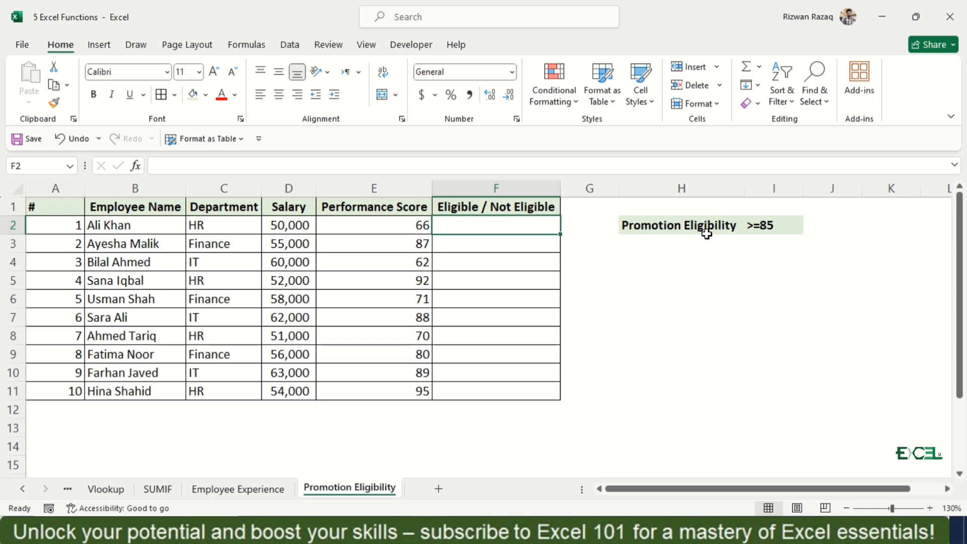
type("=if")
key("Tab")
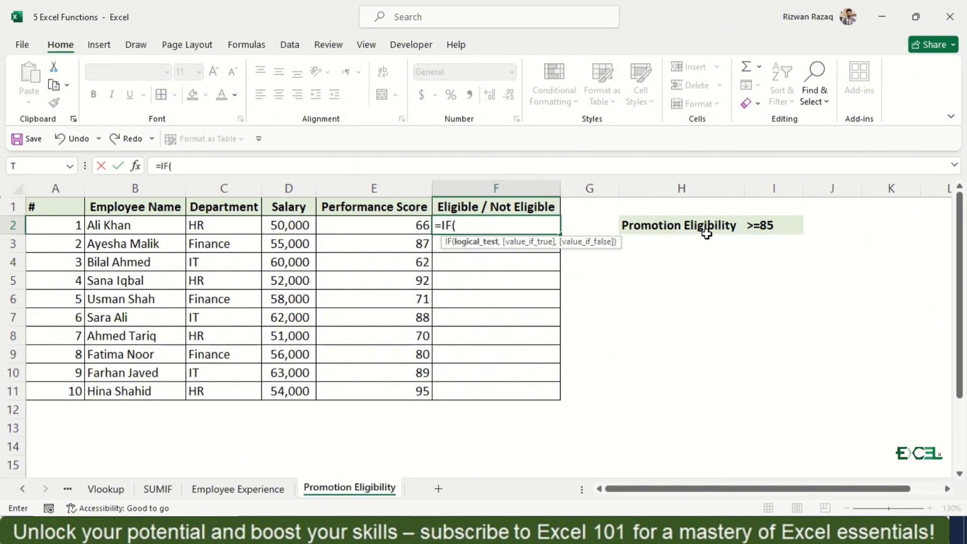
left_click(380, 222)
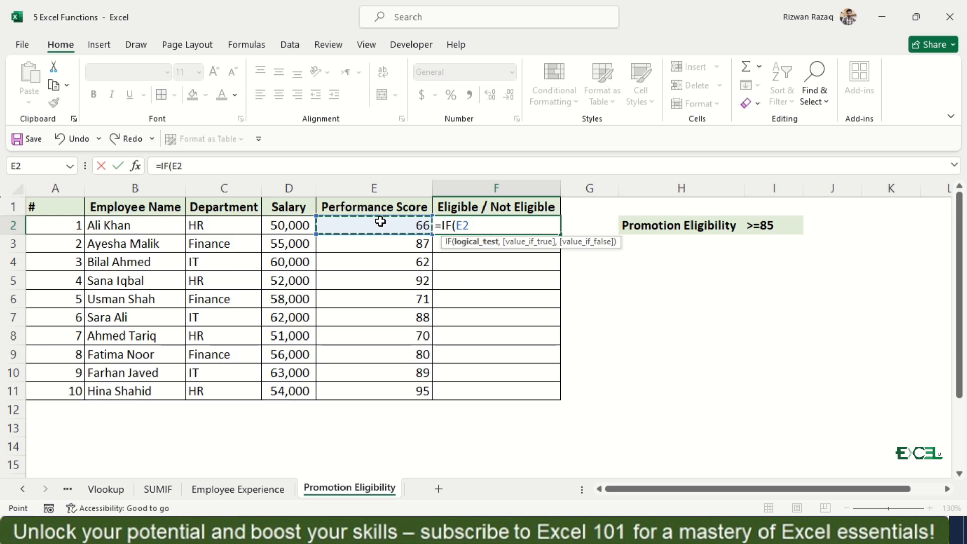
type(">=85,")
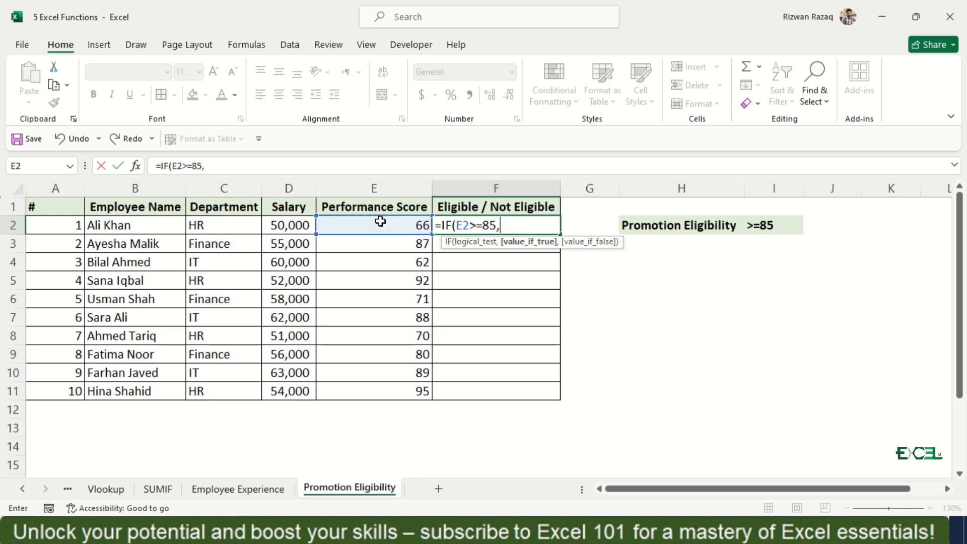
Complete the IF formula in F2 with "Eligible" as the true value and "Not Eligible" as the false value
type("\"Eligi")
type("ble")
key("BackSpace")
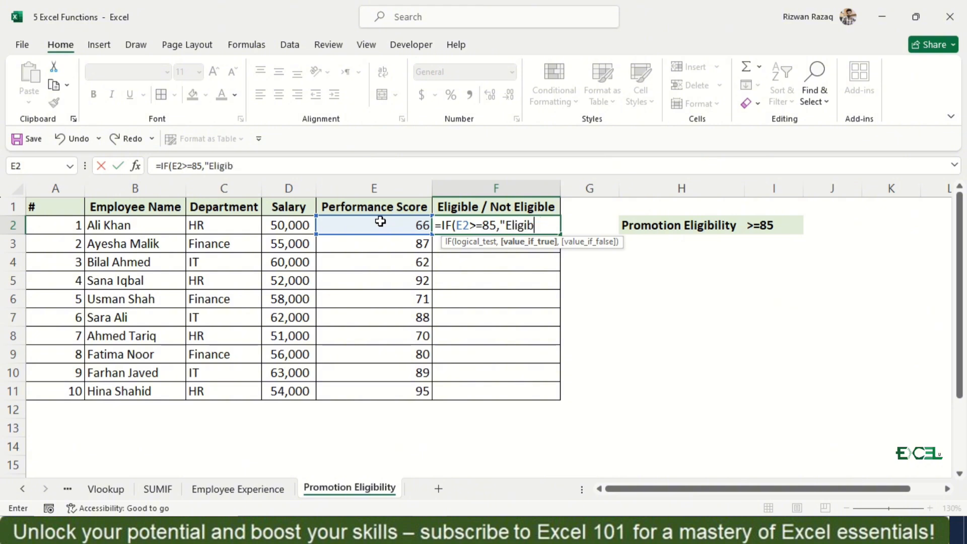
type("le\",")
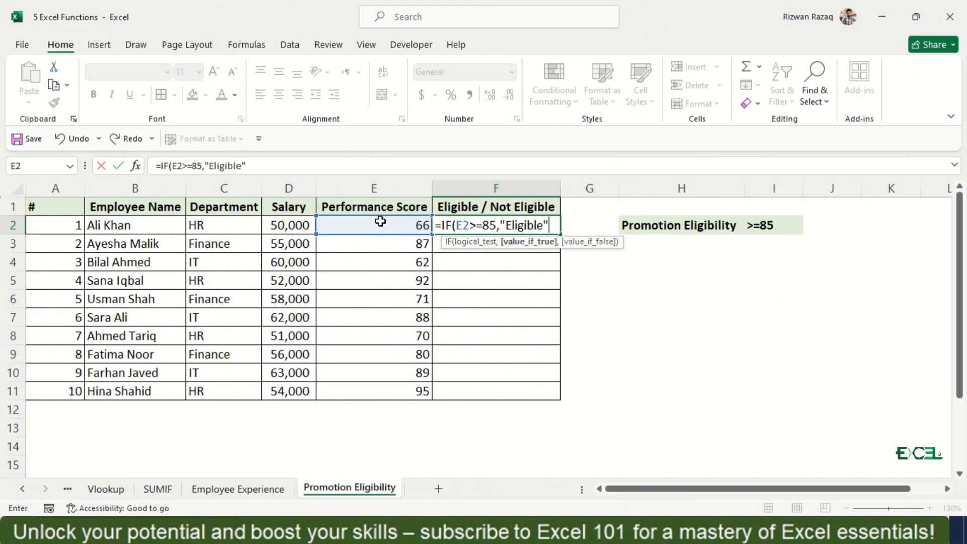
type("\"")
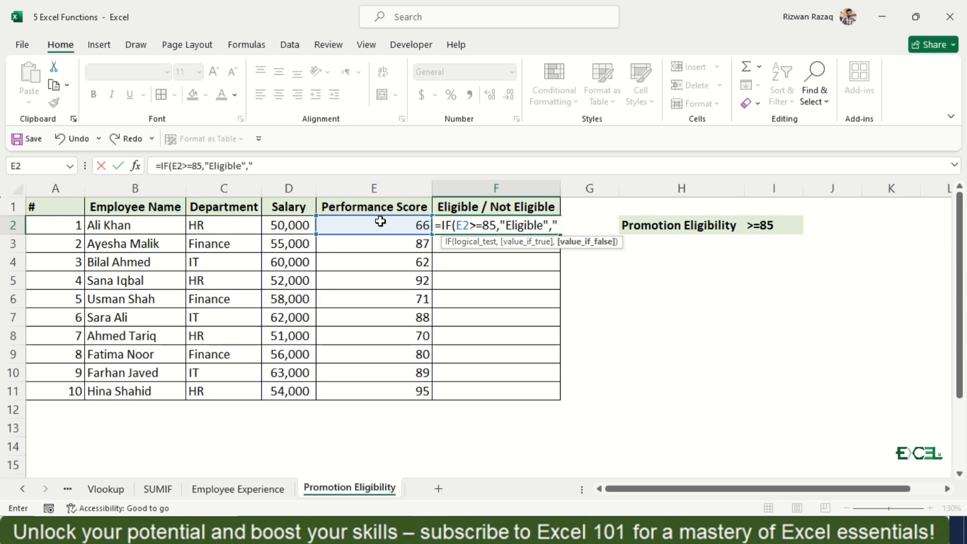
type("Not")
type(" Eli")
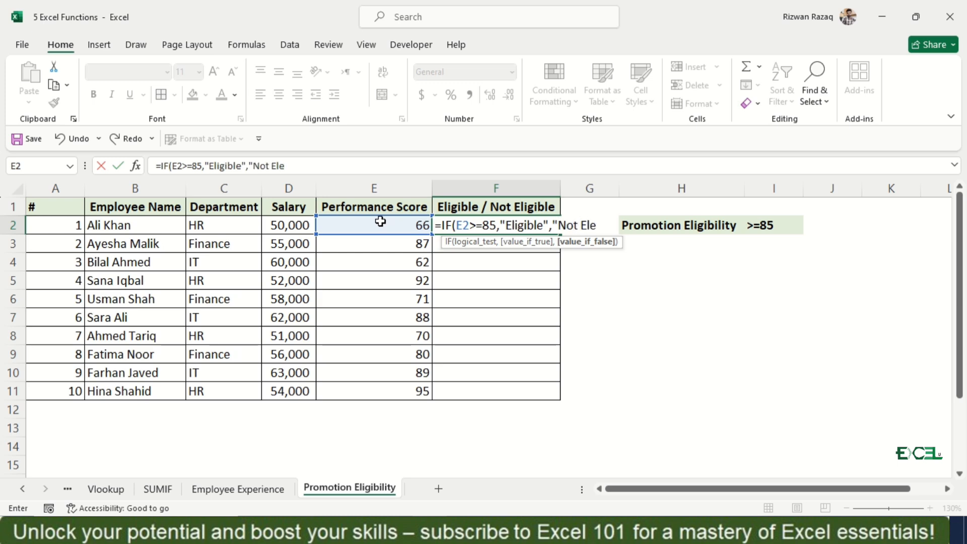
type("ble\"")
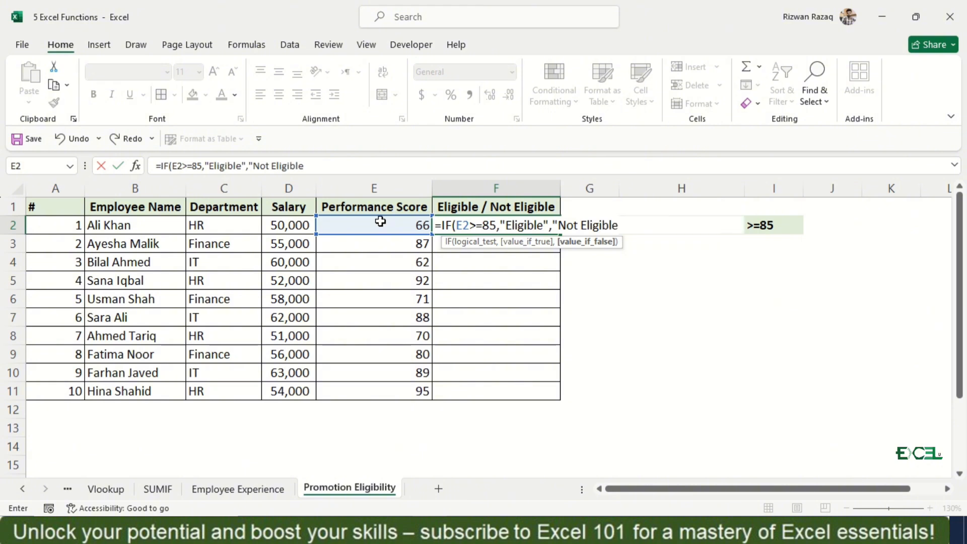
type(")")
key("Return")
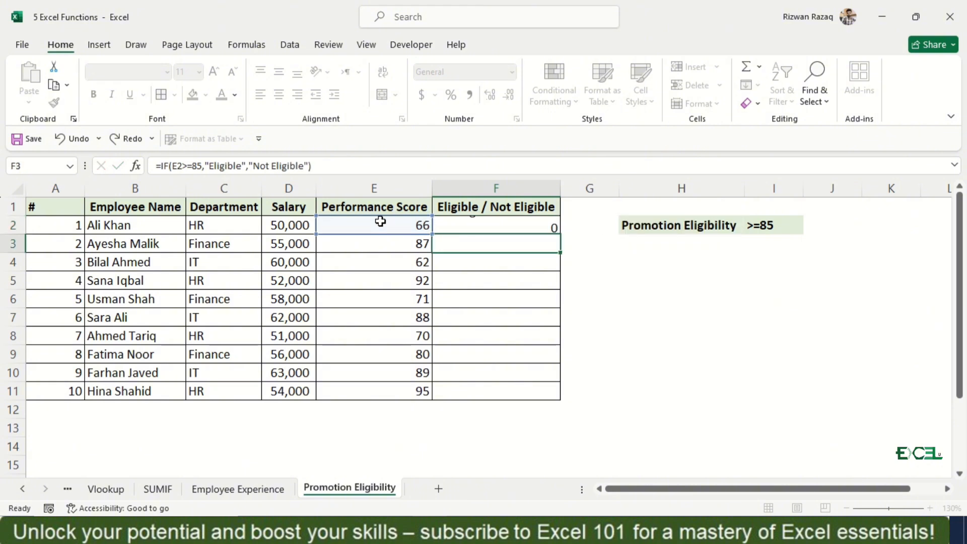
Fill the eligibility formula from F2 down to F11
key("Up")
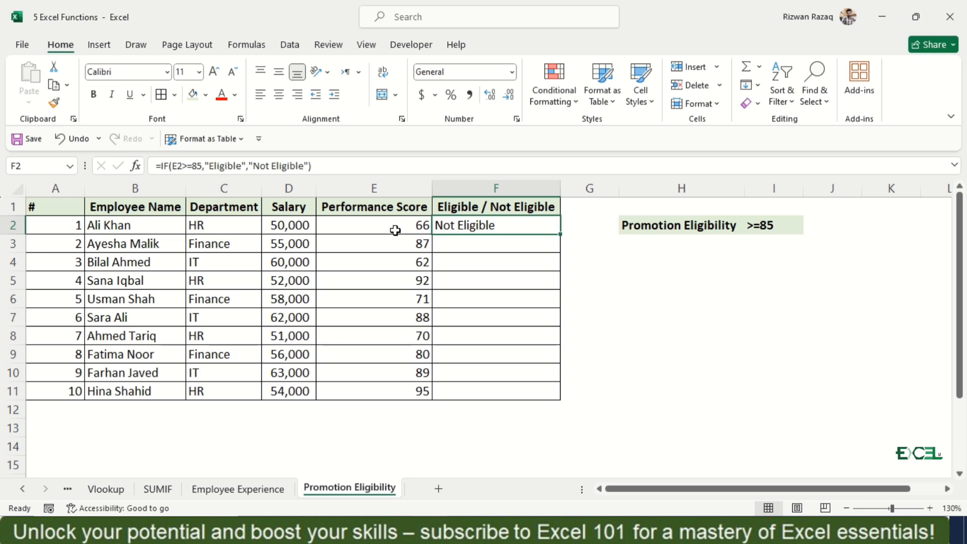
double_click(561, 235)
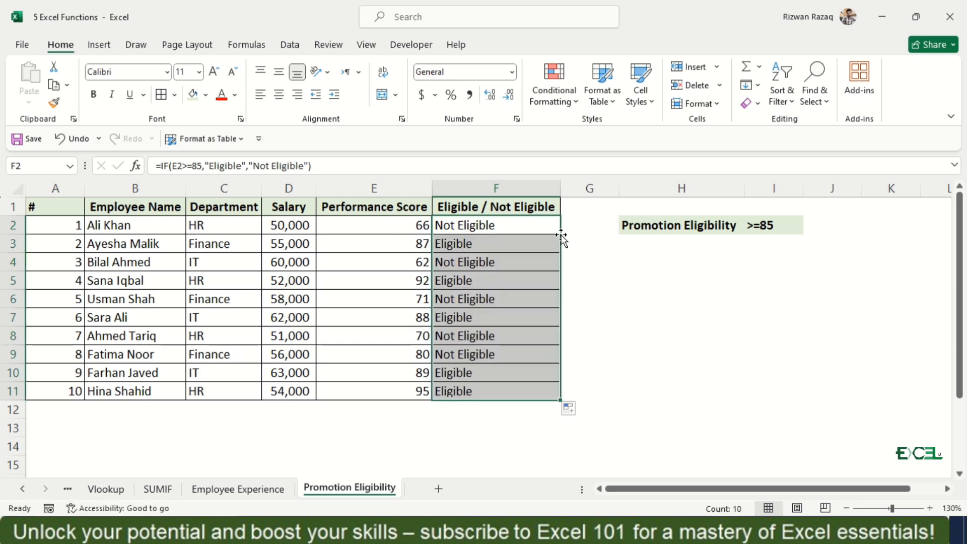
Step through the eligibility results and formulas in F2:F11, comparing them with the performance scores
key("Down")
key("Down")
key("Down")
key("Down")
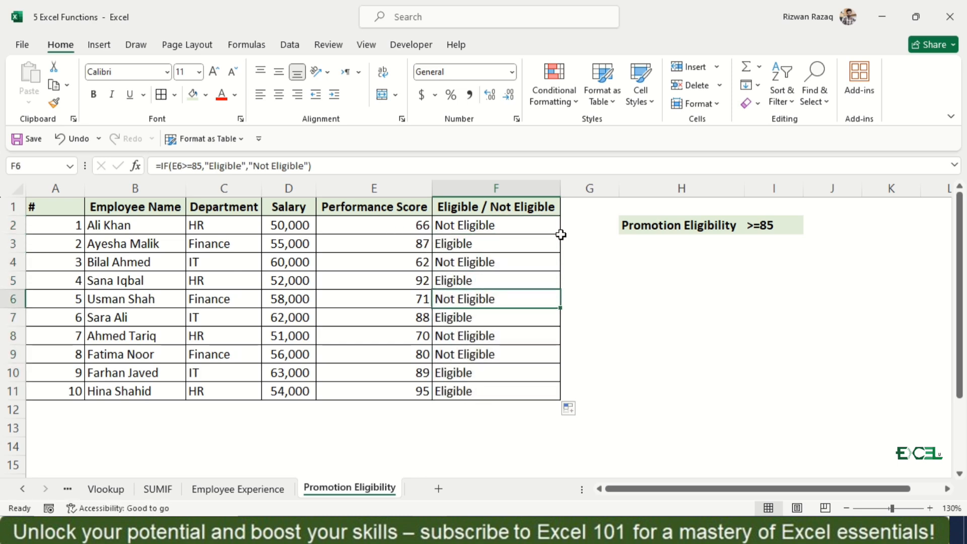
key("Down")
key("Down")
key("Down")
key("Down")
key("Down")
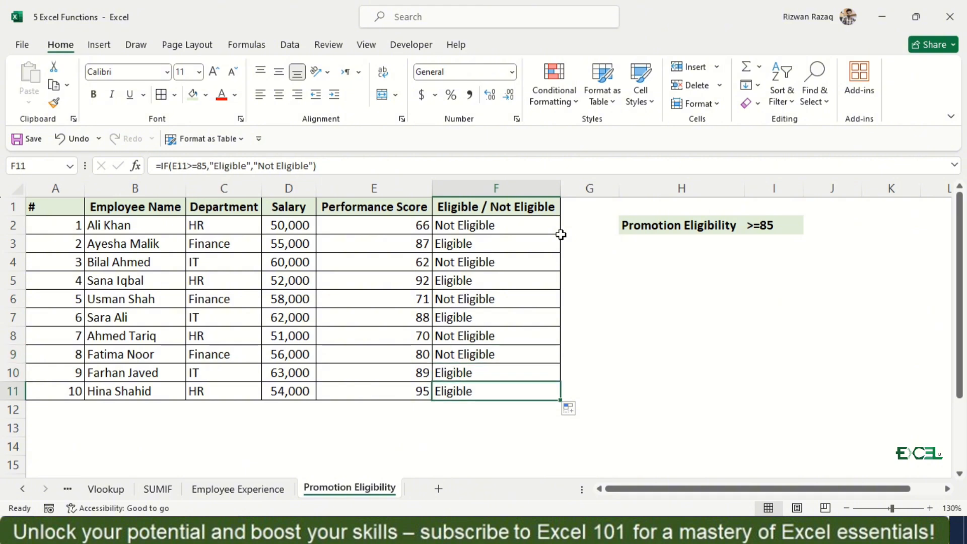
key("Up")
key("Up")
key("Up")
key("Up")
key("Up")
key("Up")
key("Up")
key("Up")
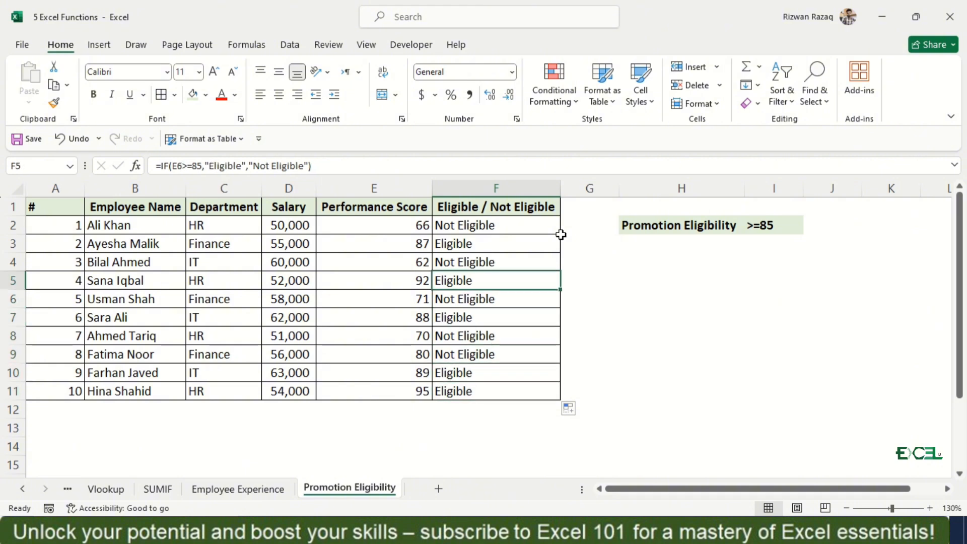
key("Up")
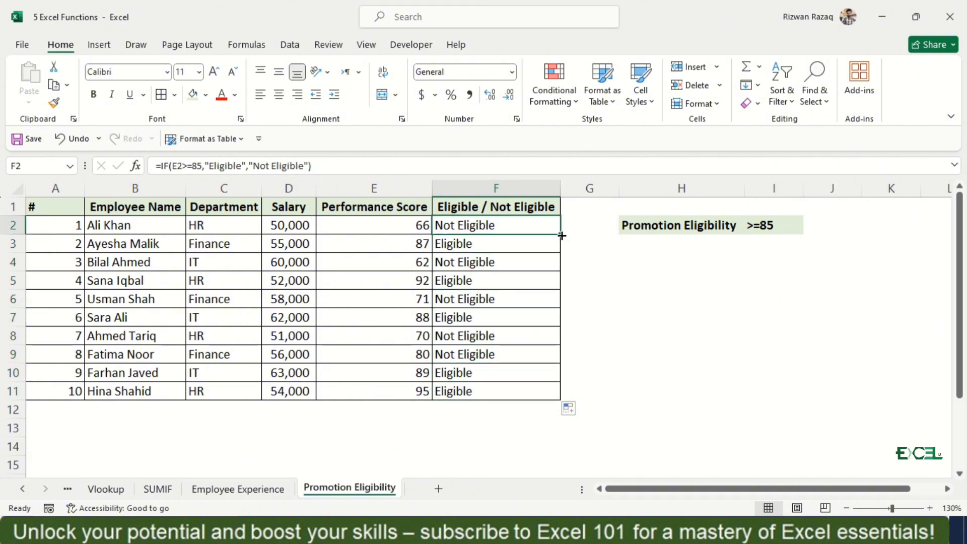